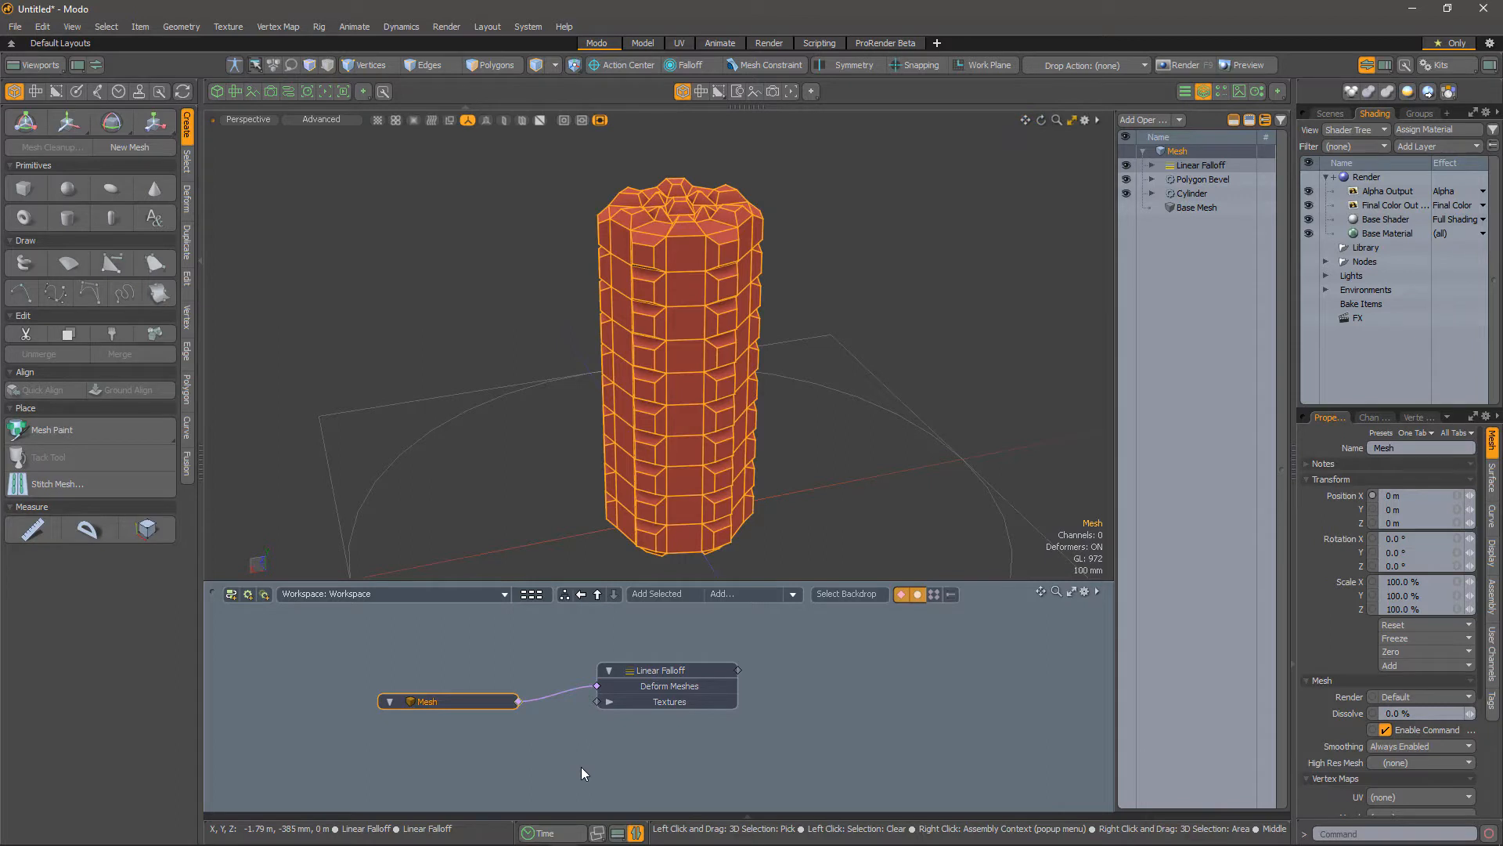
# Select the Linear Falloff node in the schematic and move the falloff along the X axis to deform the cylinder mesh
pyautogui.click(570, 730)
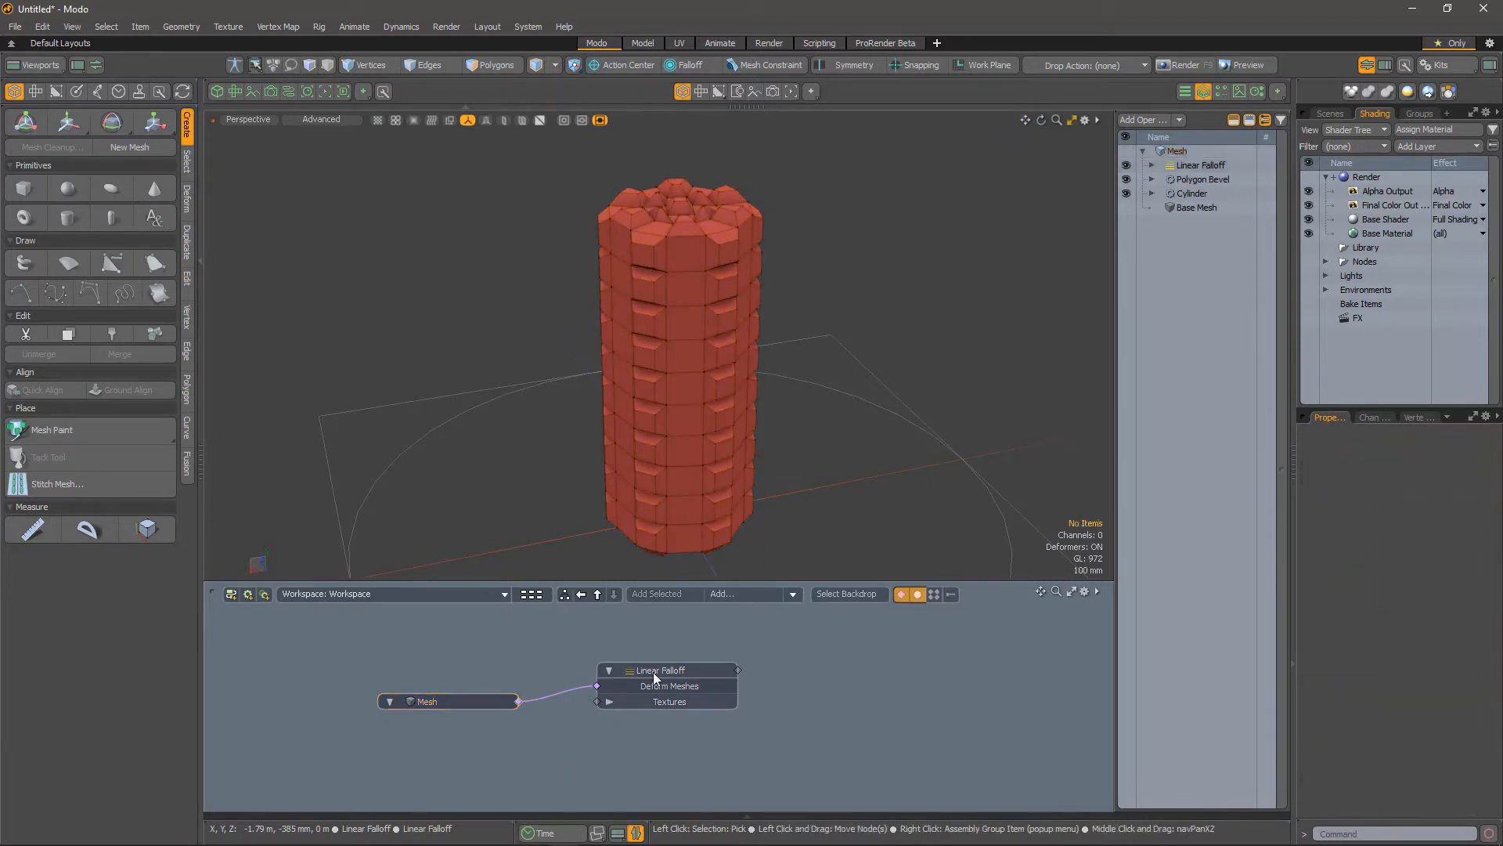
pyautogui.click(653, 672)
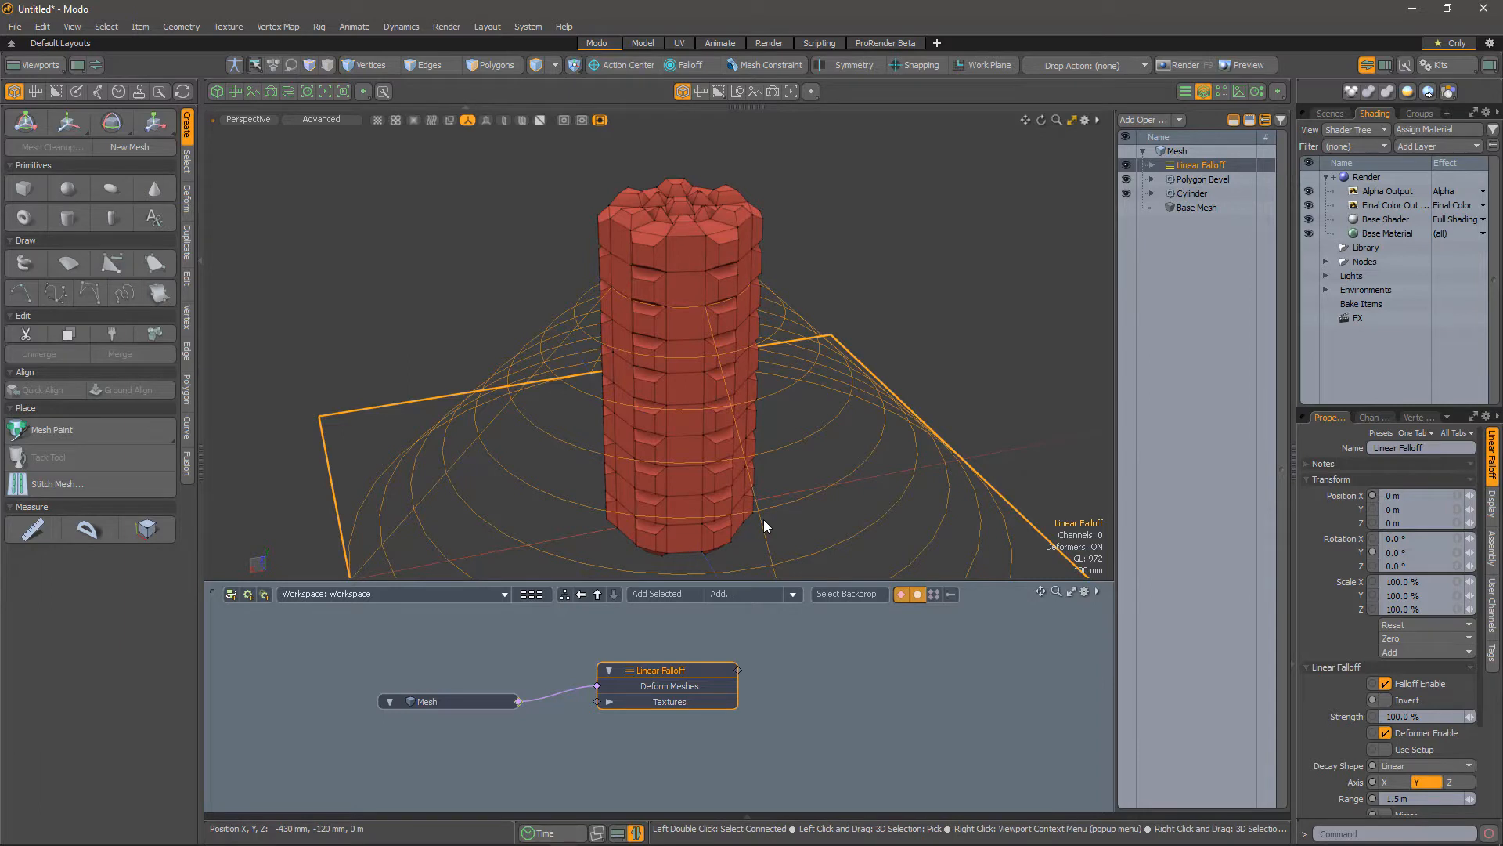
pyautogui.press('w')
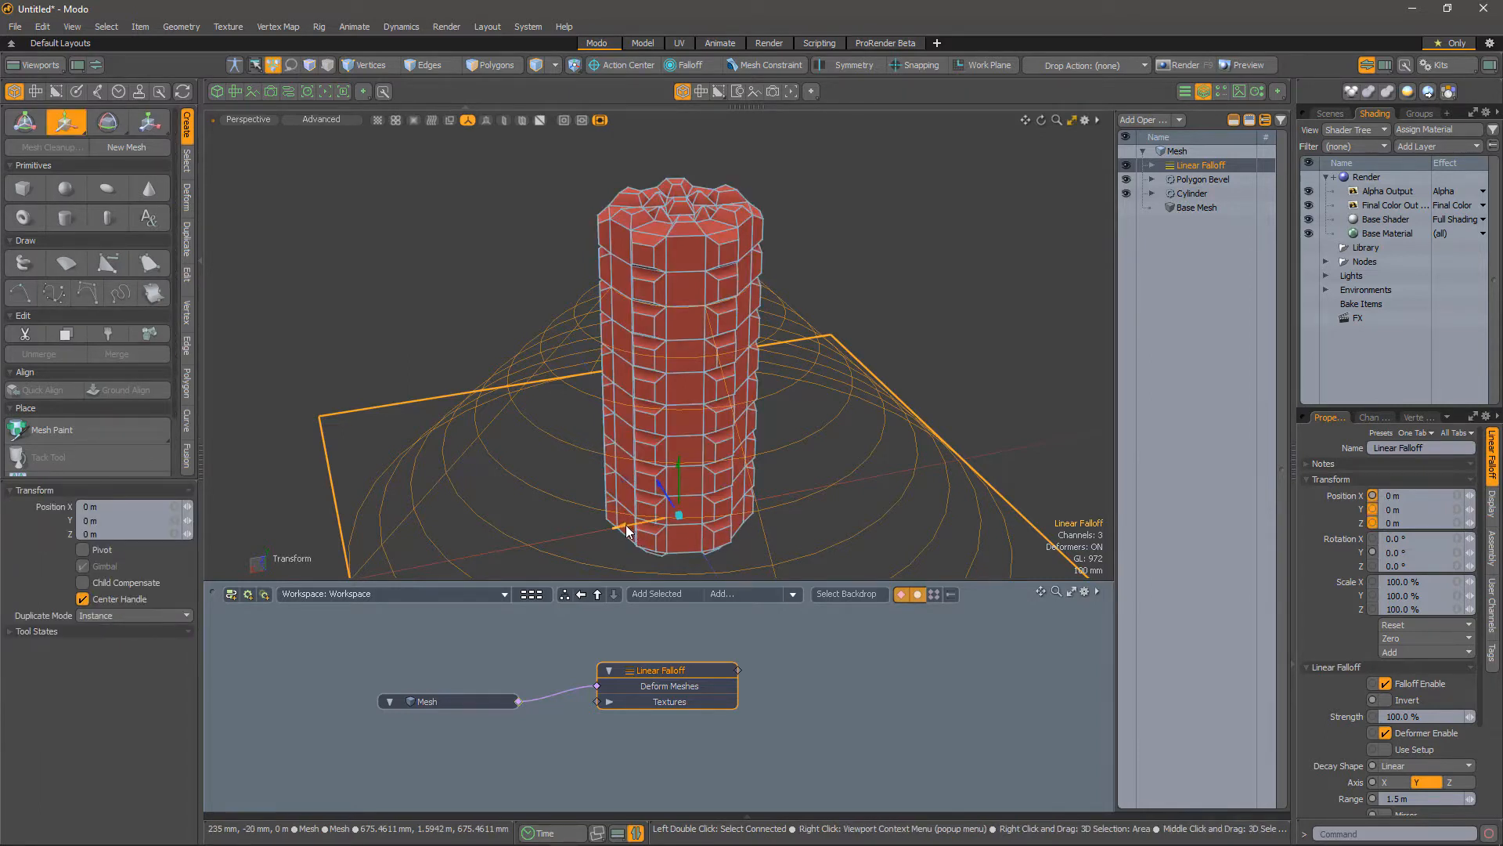
pyautogui.moveTo(626, 530); pyautogui.dragTo(667, 518)
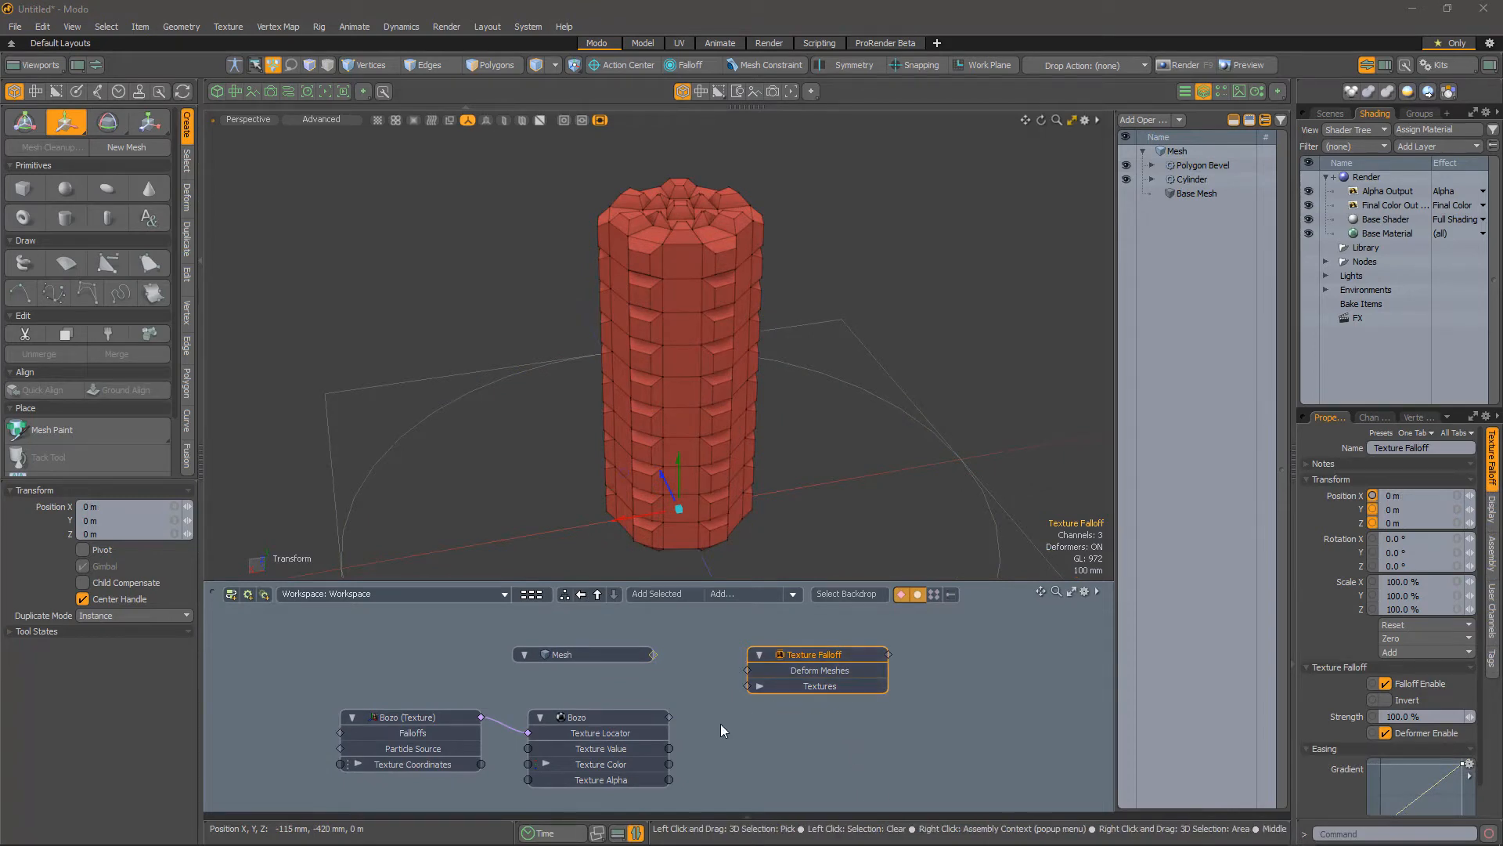
# Connect Mesh and Bozo to the Texture Falloff's Deform Meshes and Textures inputs, and move the falloff to about -420 mm in X
pyautogui.moveTo(654, 656); pyautogui.dragTo(748, 670)
pyautogui.moveTo(670, 715); pyautogui.dragTo(747, 684)
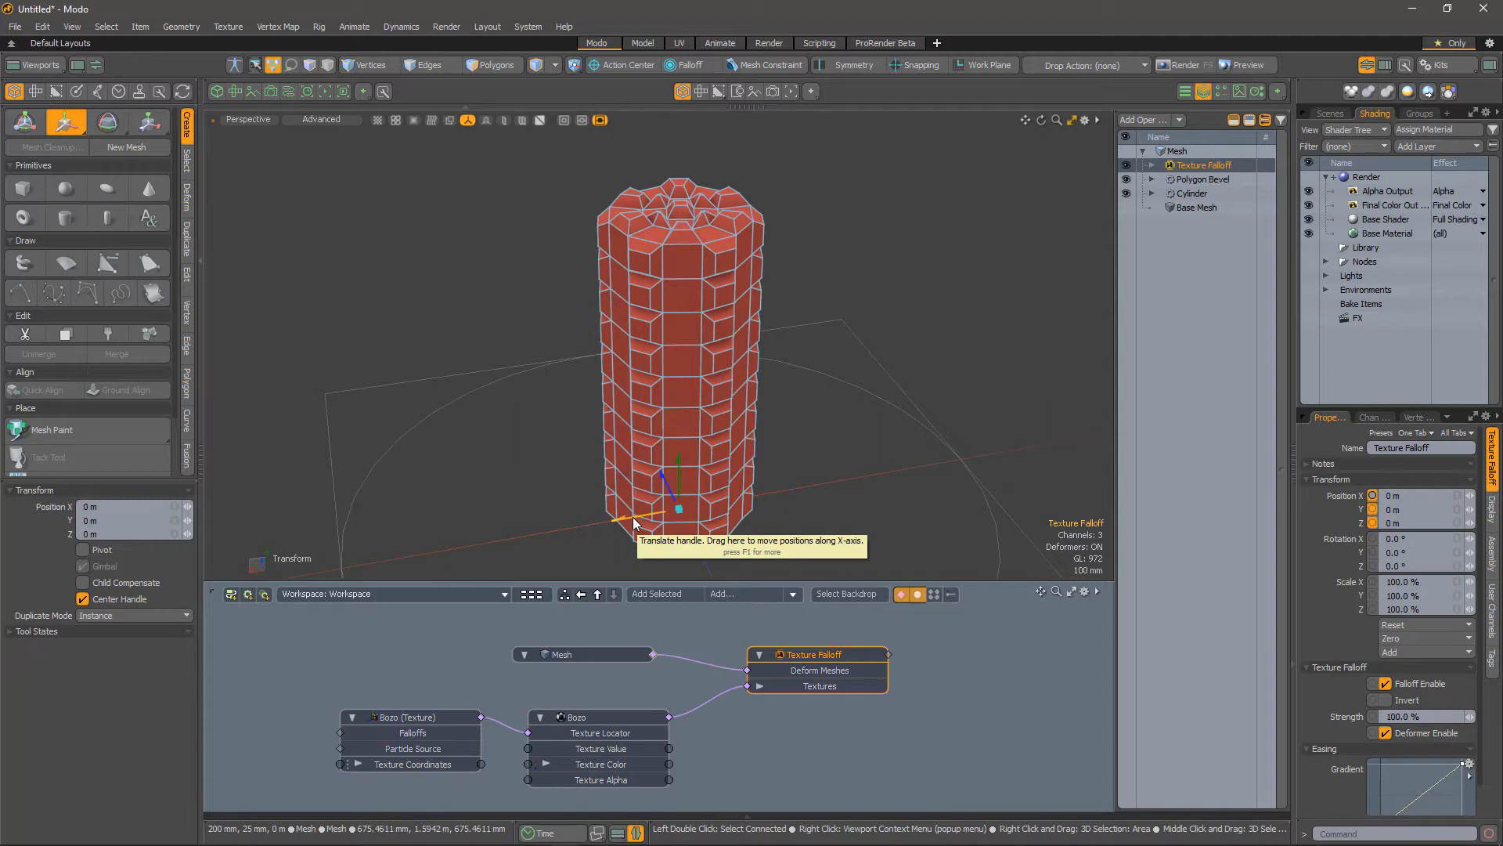
pyautogui.moveTo(635, 523); pyautogui.dragTo(719, 507)
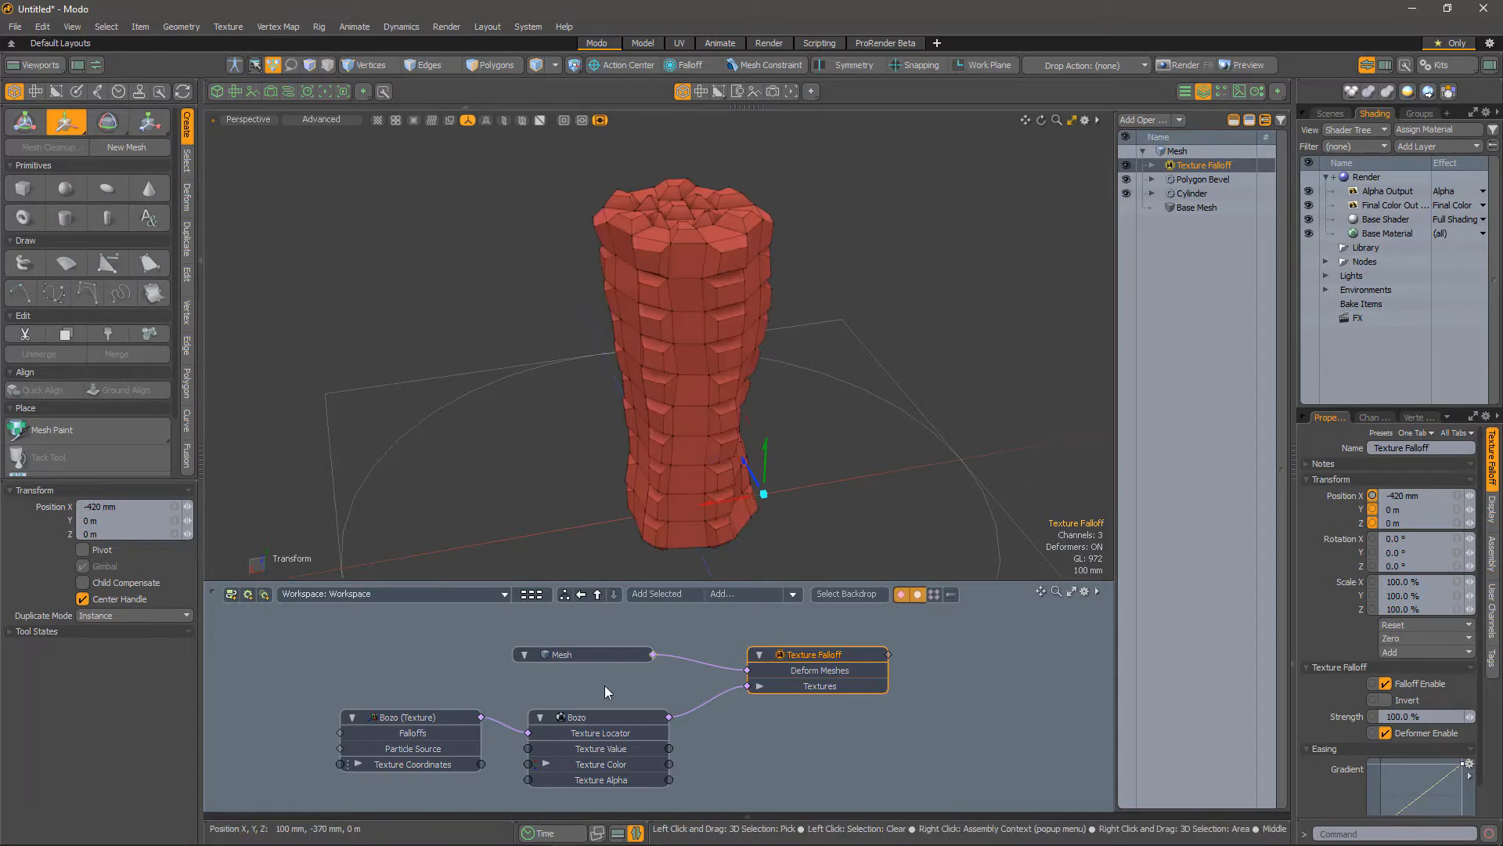
# Move the Bozo (Texture) locator to about -315 mm in X and the Mesh item to about 110 mm in X
pyautogui.click(417, 719)
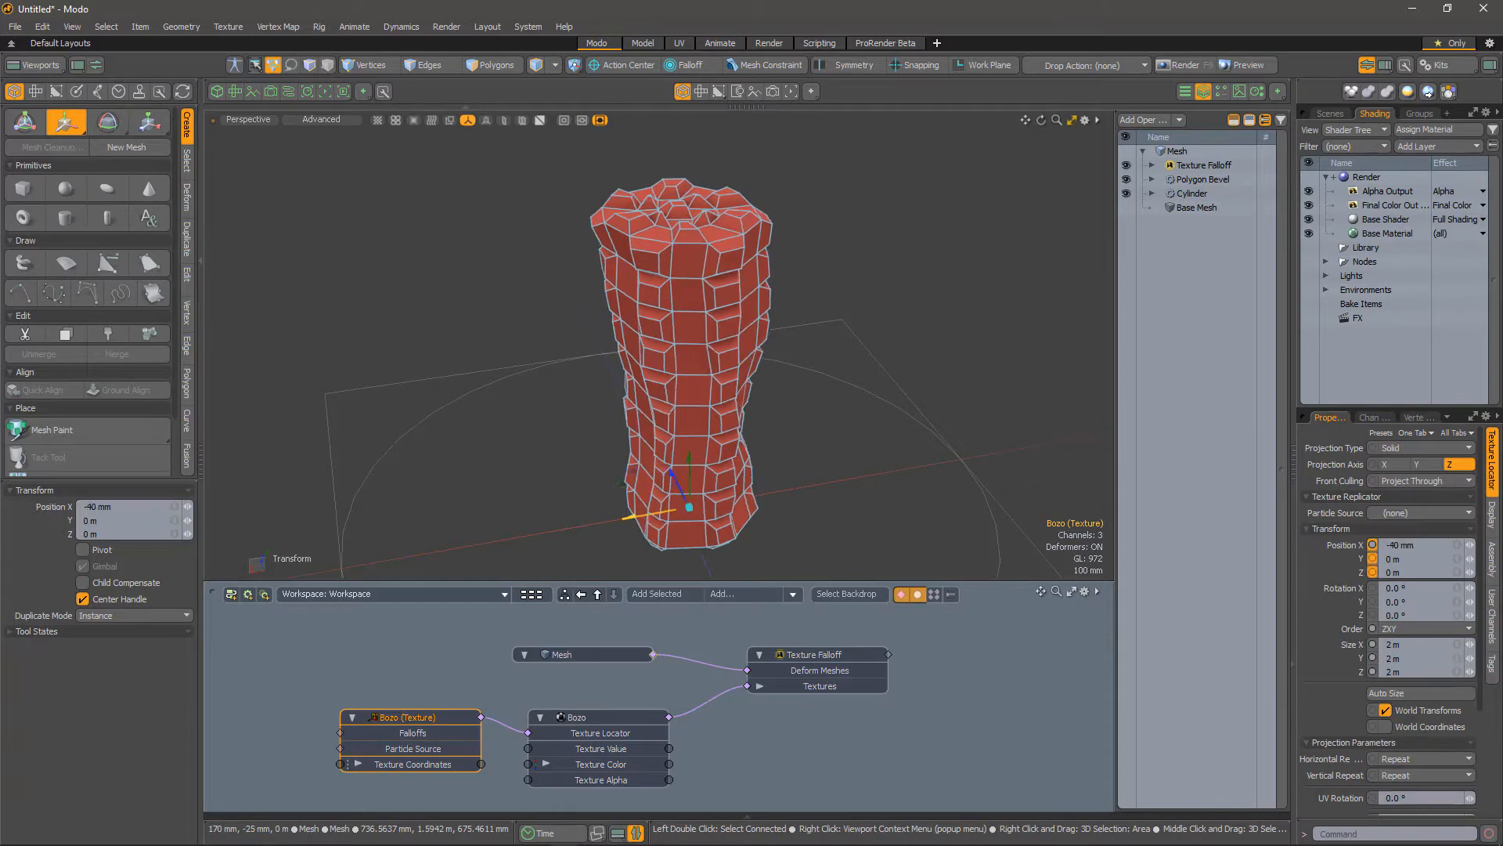
pyautogui.moveTo(689, 506); pyautogui.dragTo(742, 497)
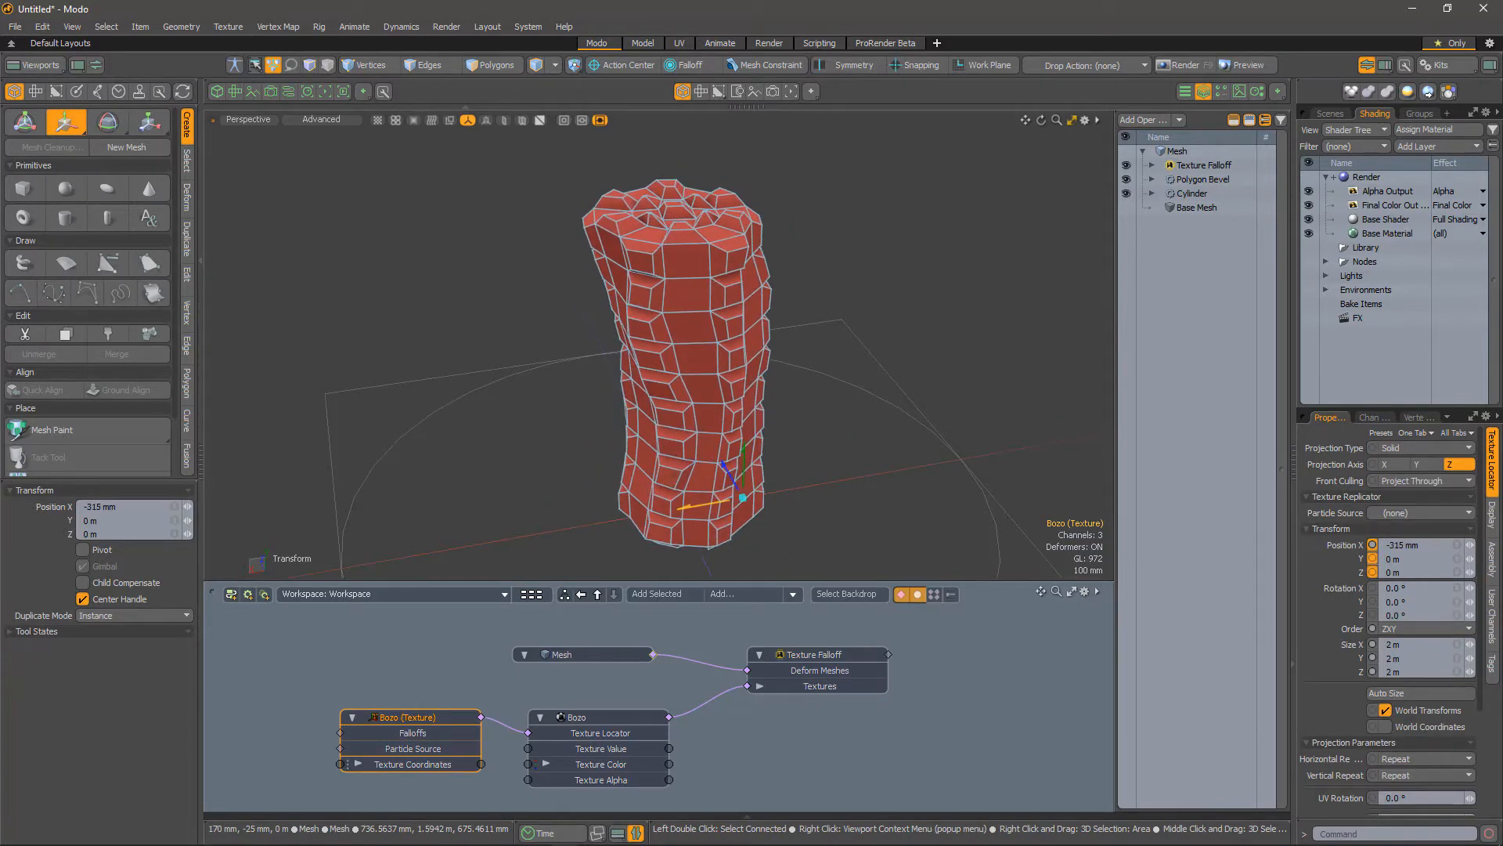
pyautogui.click(588, 653)
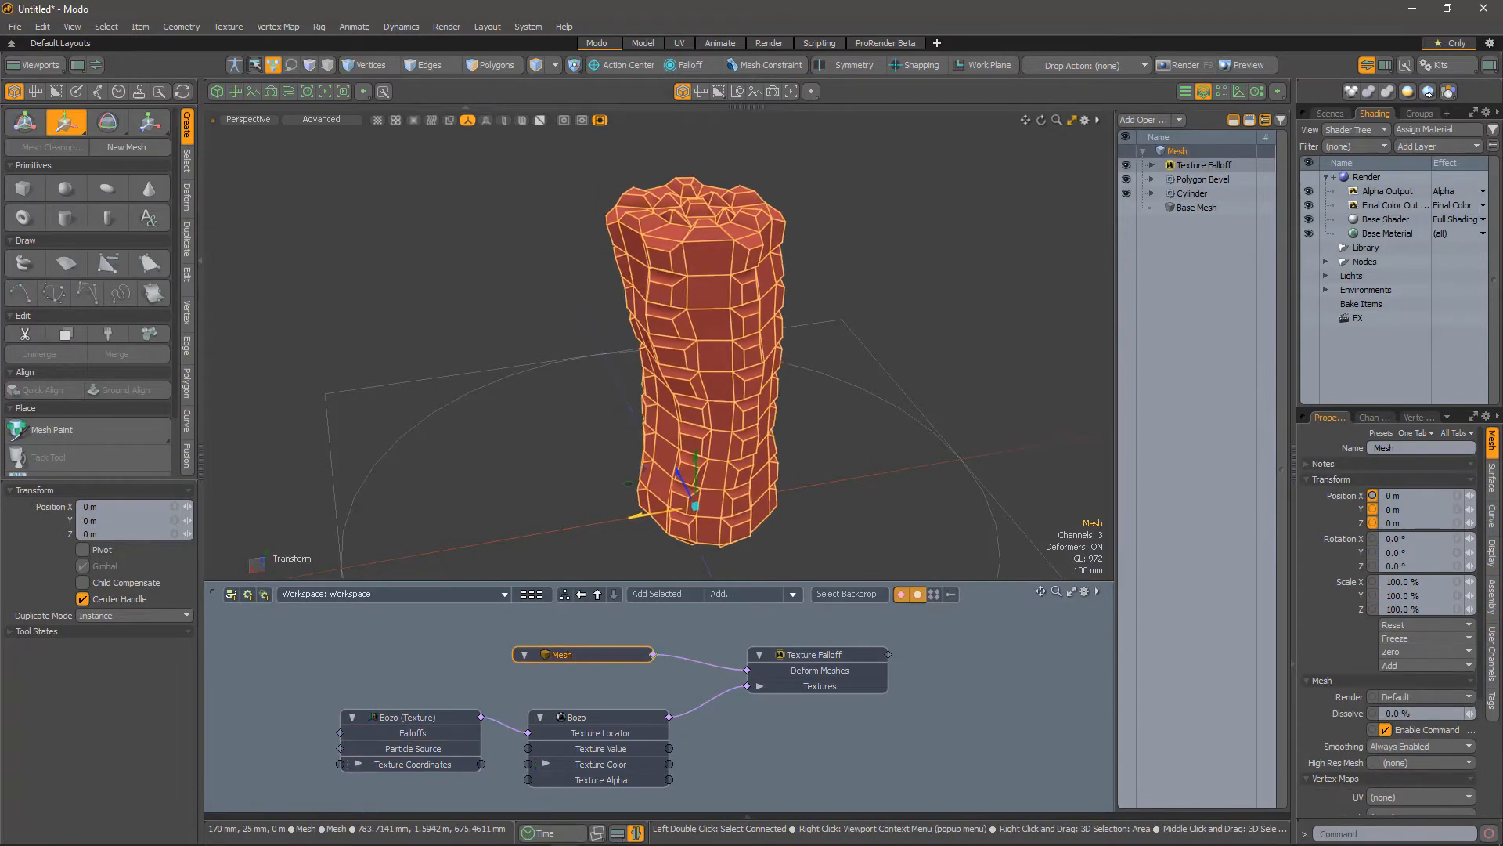
pyautogui.moveTo(639, 515)
pyautogui.mouseDown()
pyautogui.moveTo(822, 483)
pyautogui.moveTo(523, 538)
pyautogui.moveTo(656, 512)
pyautogui.mouseUp()
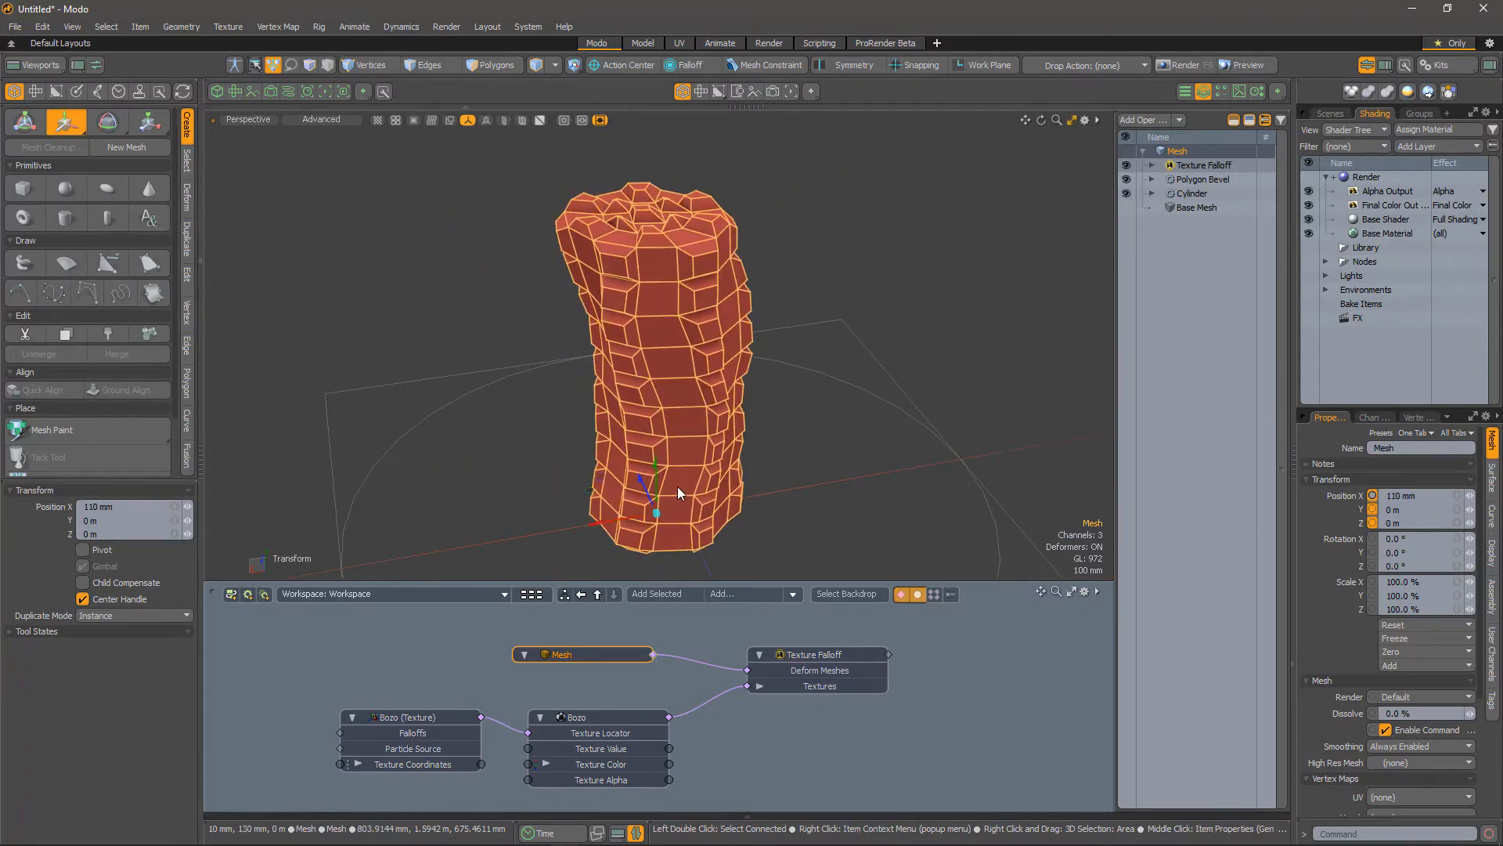
# Parent the Bozo texture locator from the Texture Group to the Mesh item in the scene's item list
pyautogui.click(1330, 114)
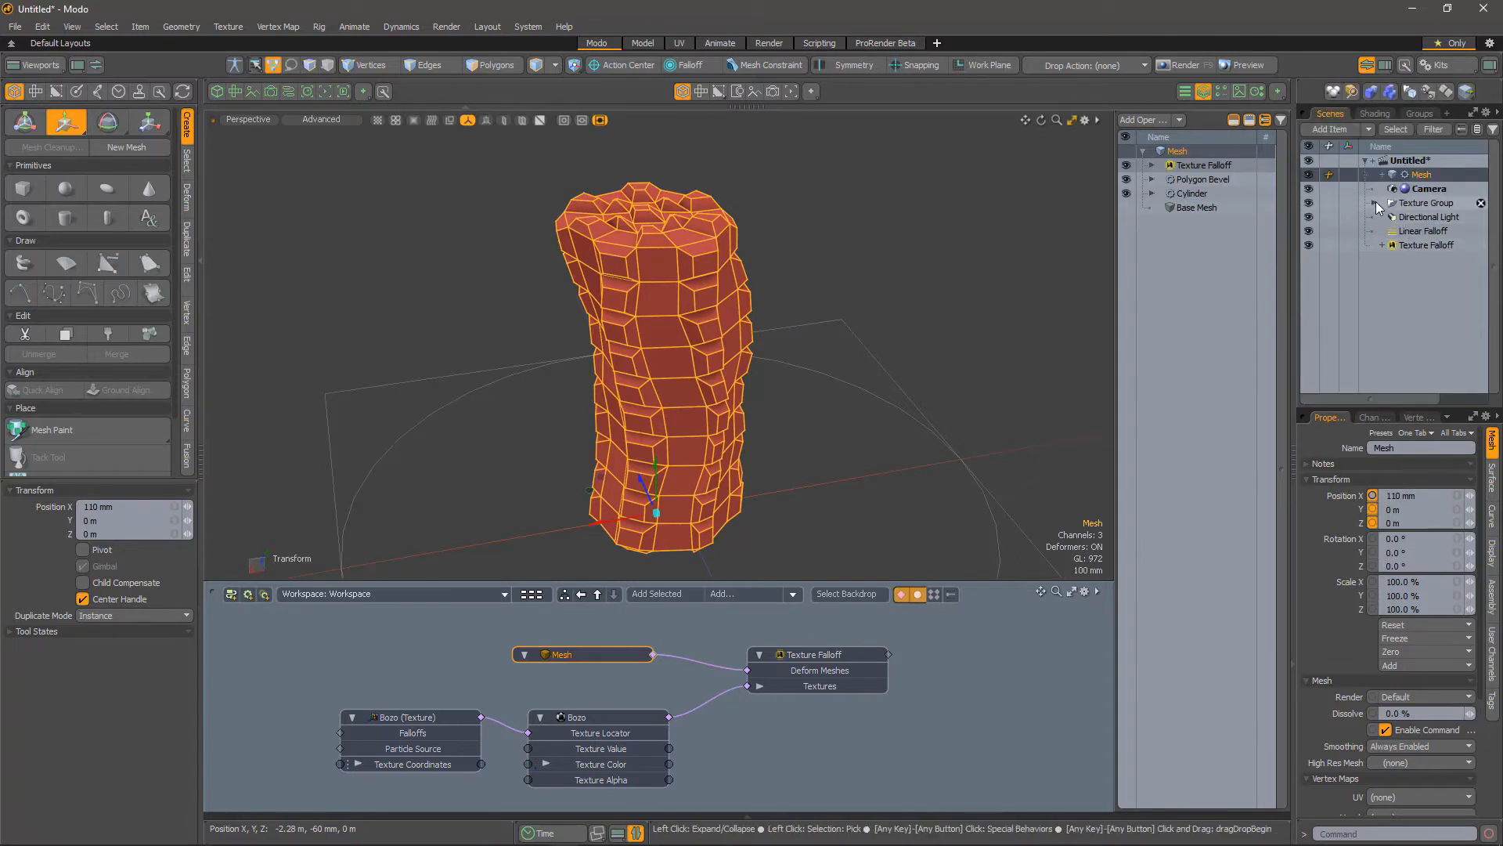
pyautogui.click(1374, 203)
pyautogui.moveTo(1418, 217); pyautogui.dragTo(1427, 178)
pyautogui.click(1300, 245)
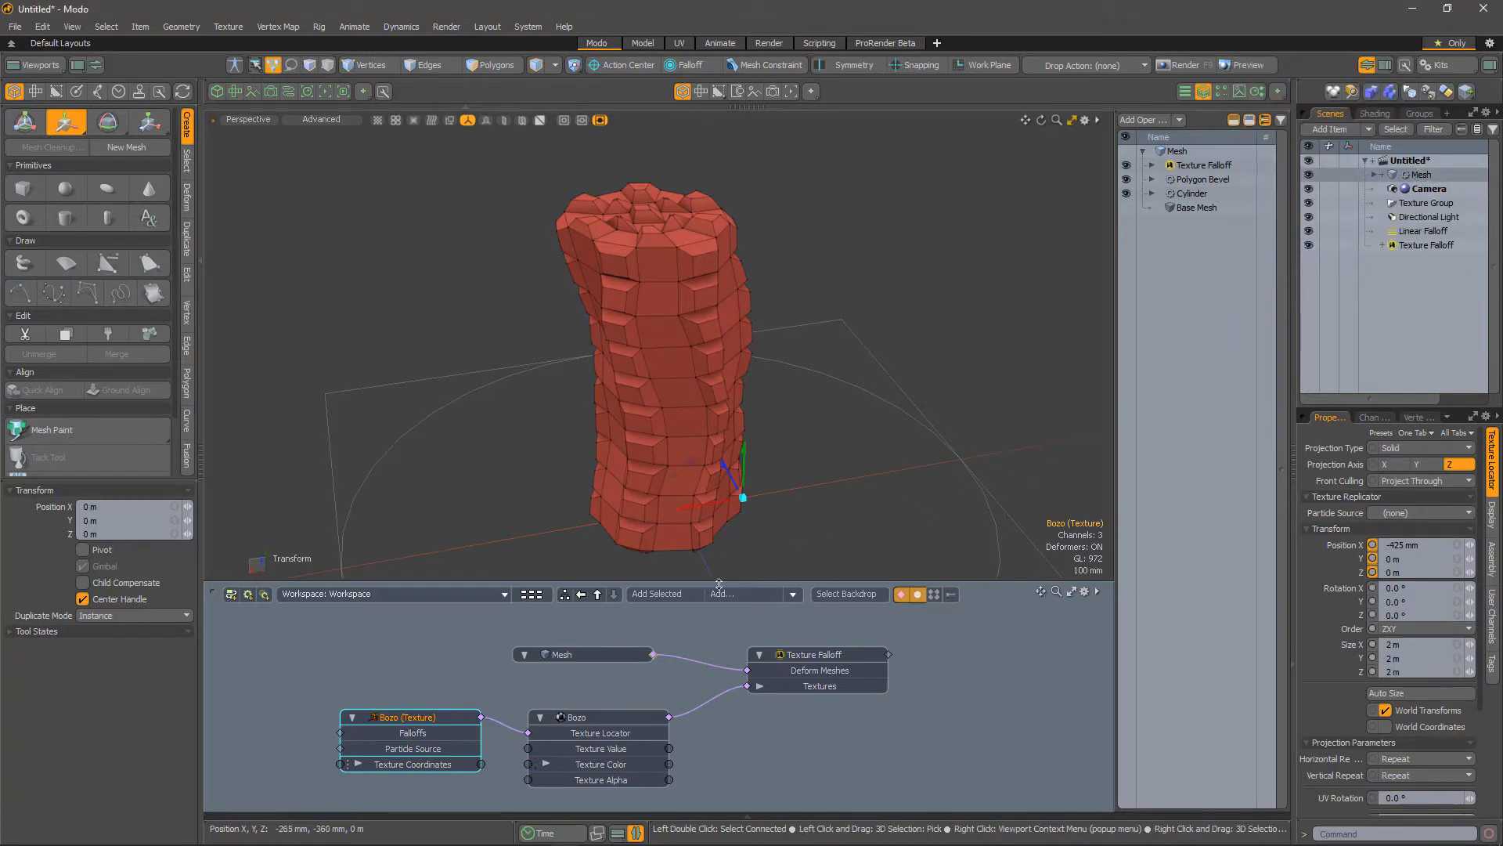
# Move the Mesh to about -105 mm in X, and shift its parented Bozo (Texture) locator along the X axis
pyautogui.click(603, 659)
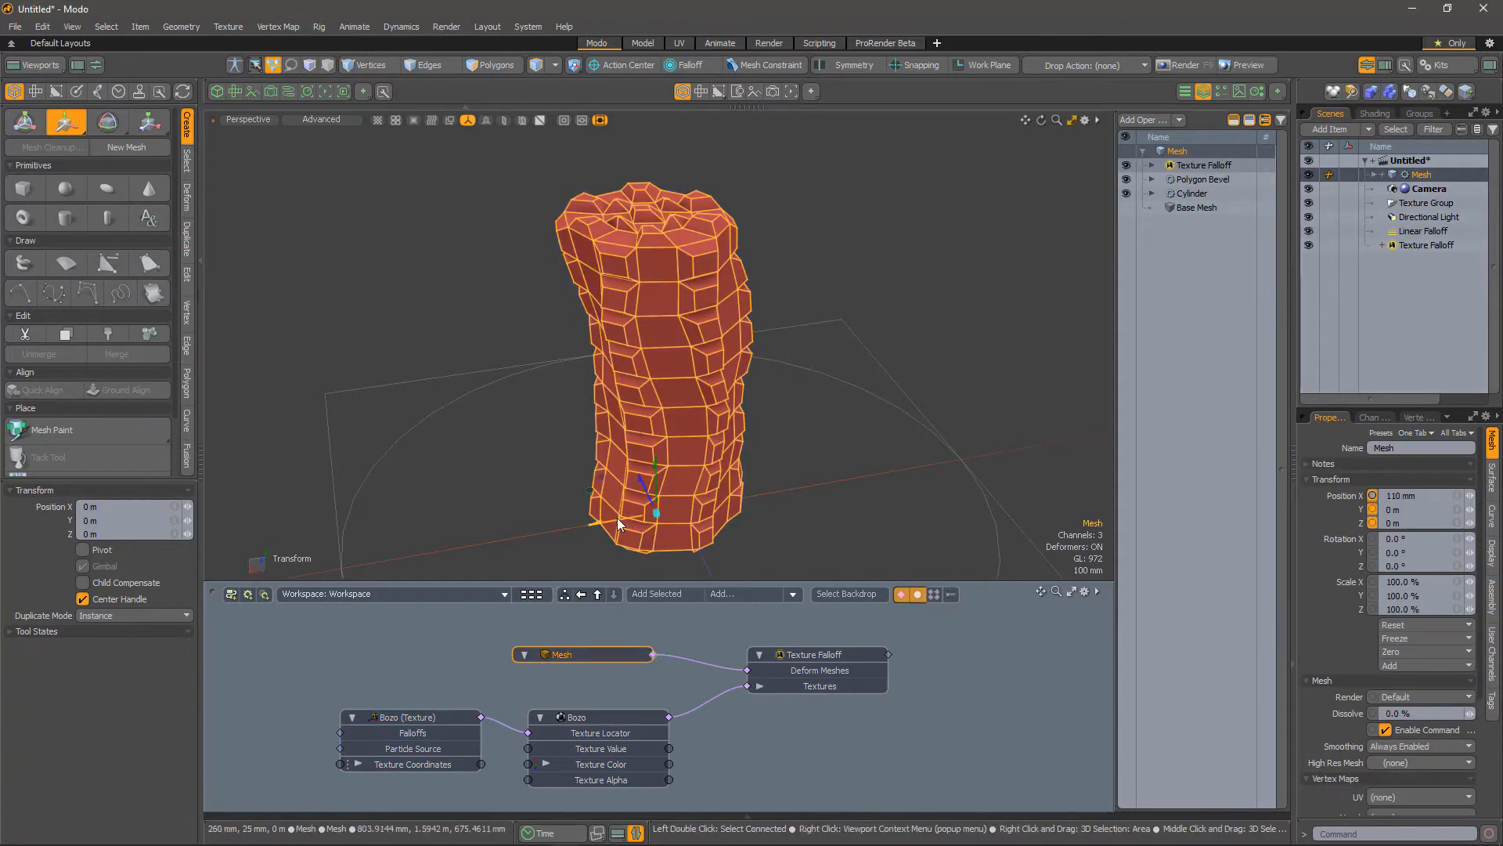
pyautogui.moveTo(617, 518); pyautogui.dragTo(662, 507)
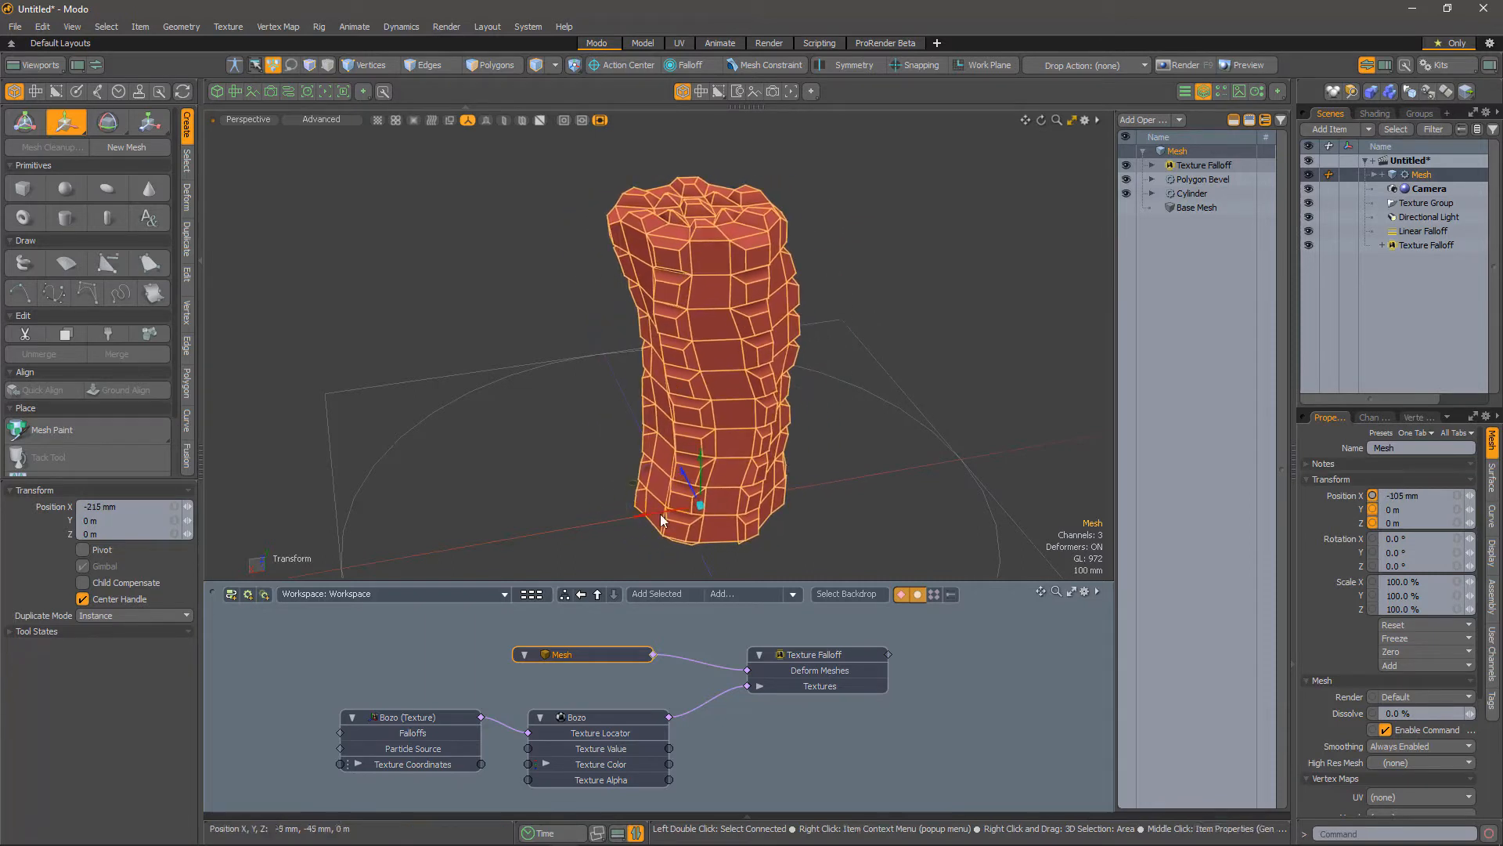
pyautogui.click(421, 723)
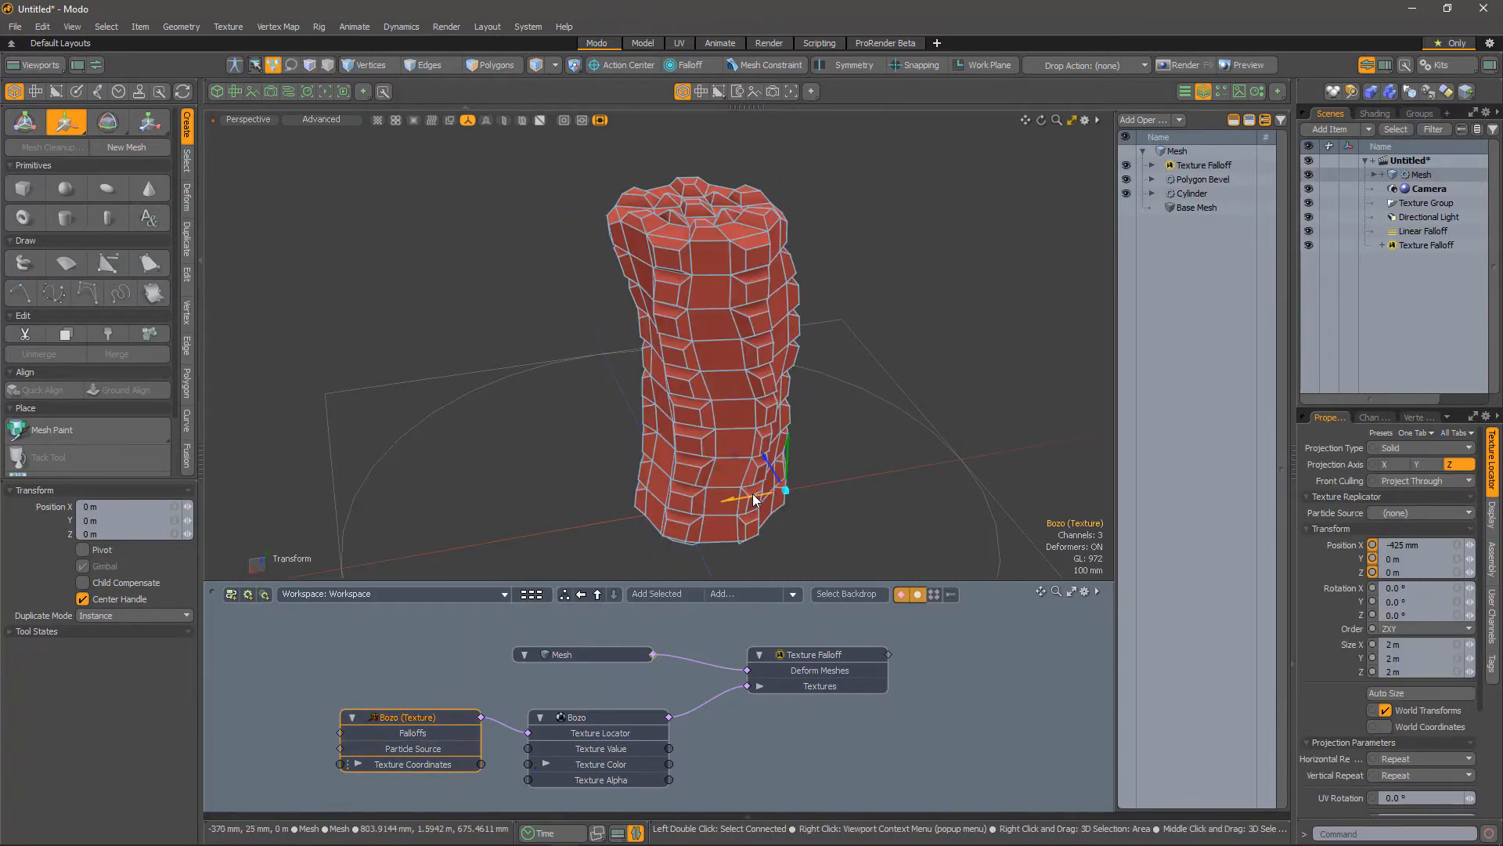
pyautogui.moveTo(754, 500)
pyautogui.mouseDown()
pyautogui.moveTo(572, 531)
pyautogui.moveTo(601, 507)
pyautogui.moveTo(775, 516)
pyautogui.moveTo(811, 486)
pyautogui.moveTo(613, 514)
pyautogui.moveTo(772, 491)
pyautogui.mouseUp()
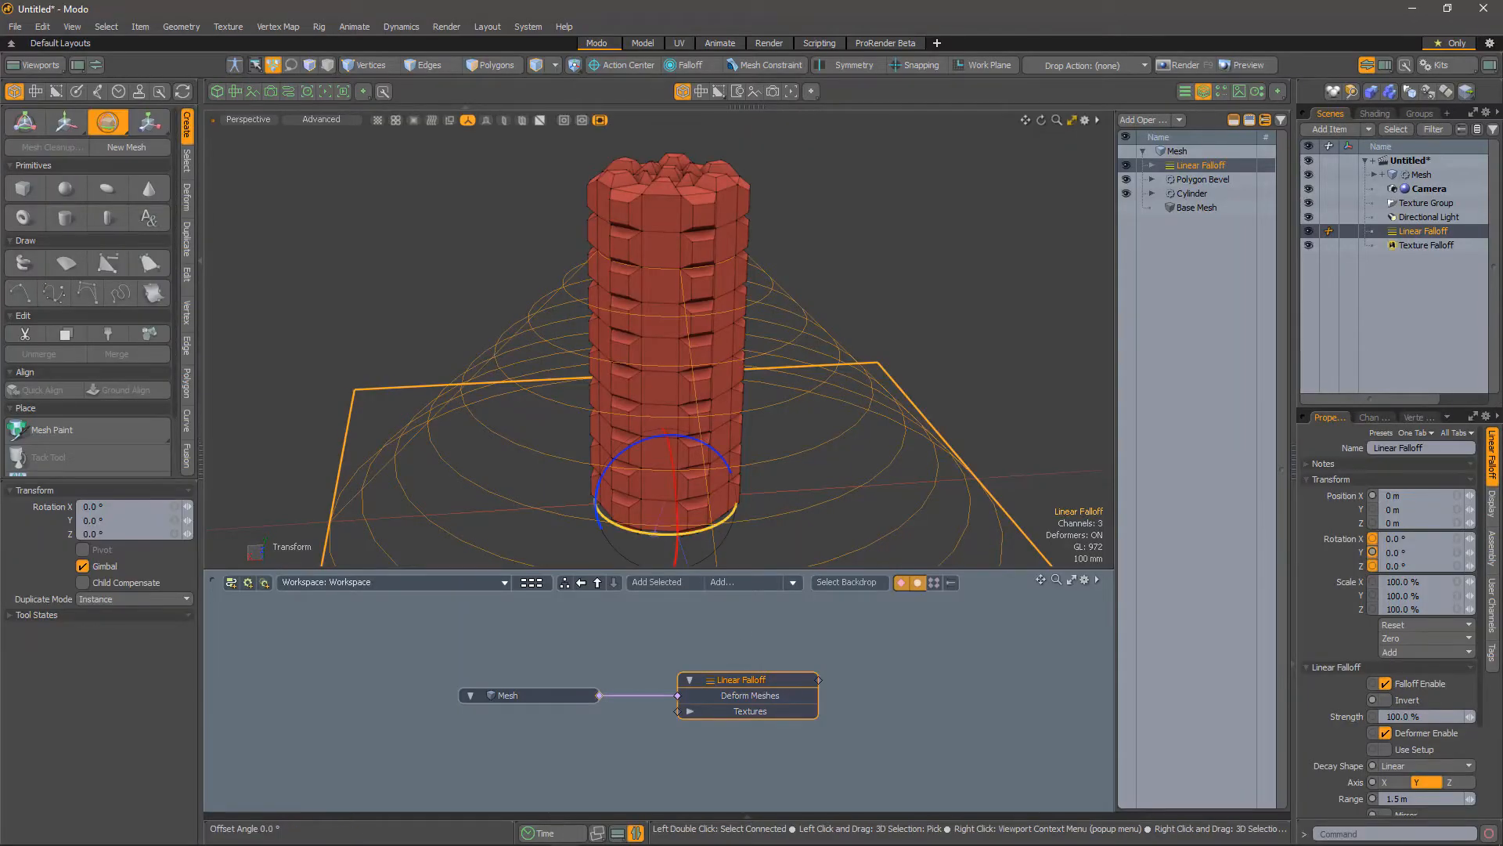
# Rotate the Linear Falloff about the Y axis by about -150° to twist the cylinder mesh
pyautogui.moveTo(655, 534); pyautogui.dragTo(581, 385)
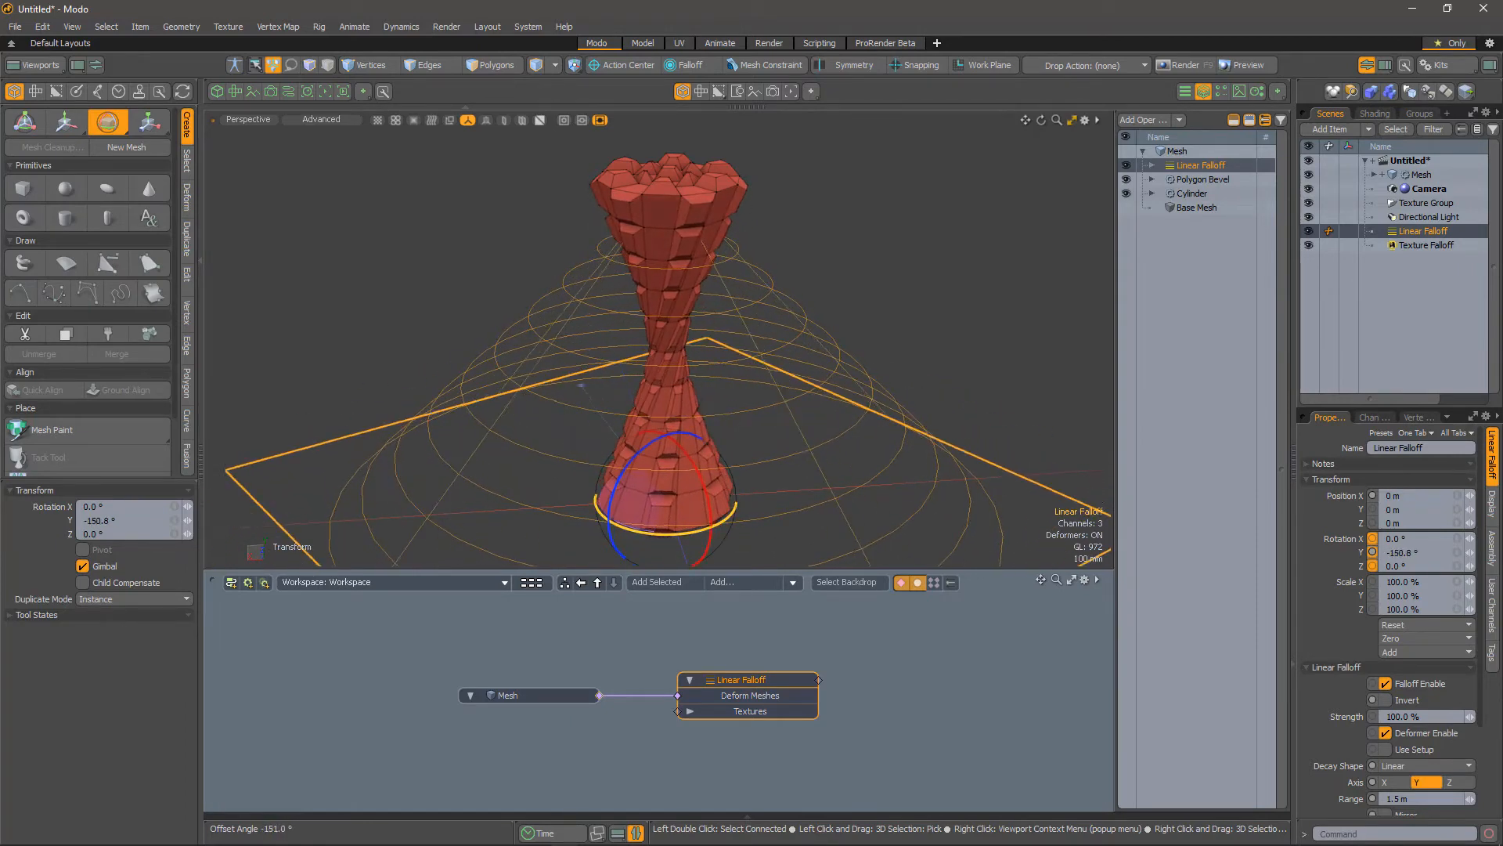
pyautogui.moveTo(581, 385); pyautogui.dragTo(601, 380)
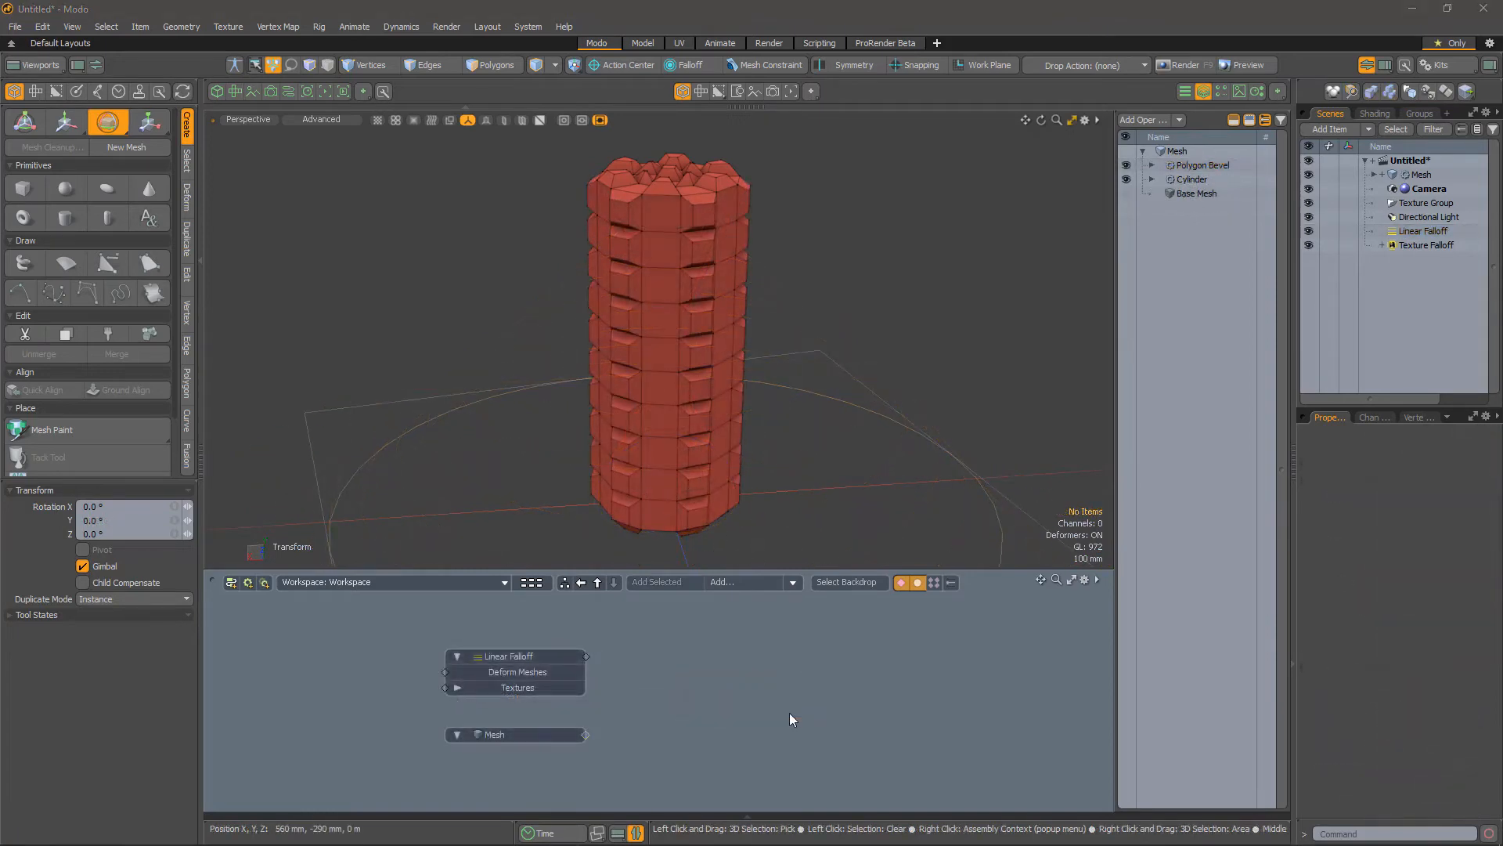
# Add a Transform Effector to the Mesh's operation stack and place its Transform (Full Mesh) deformer in the schematic
pyautogui.click(1144, 120)
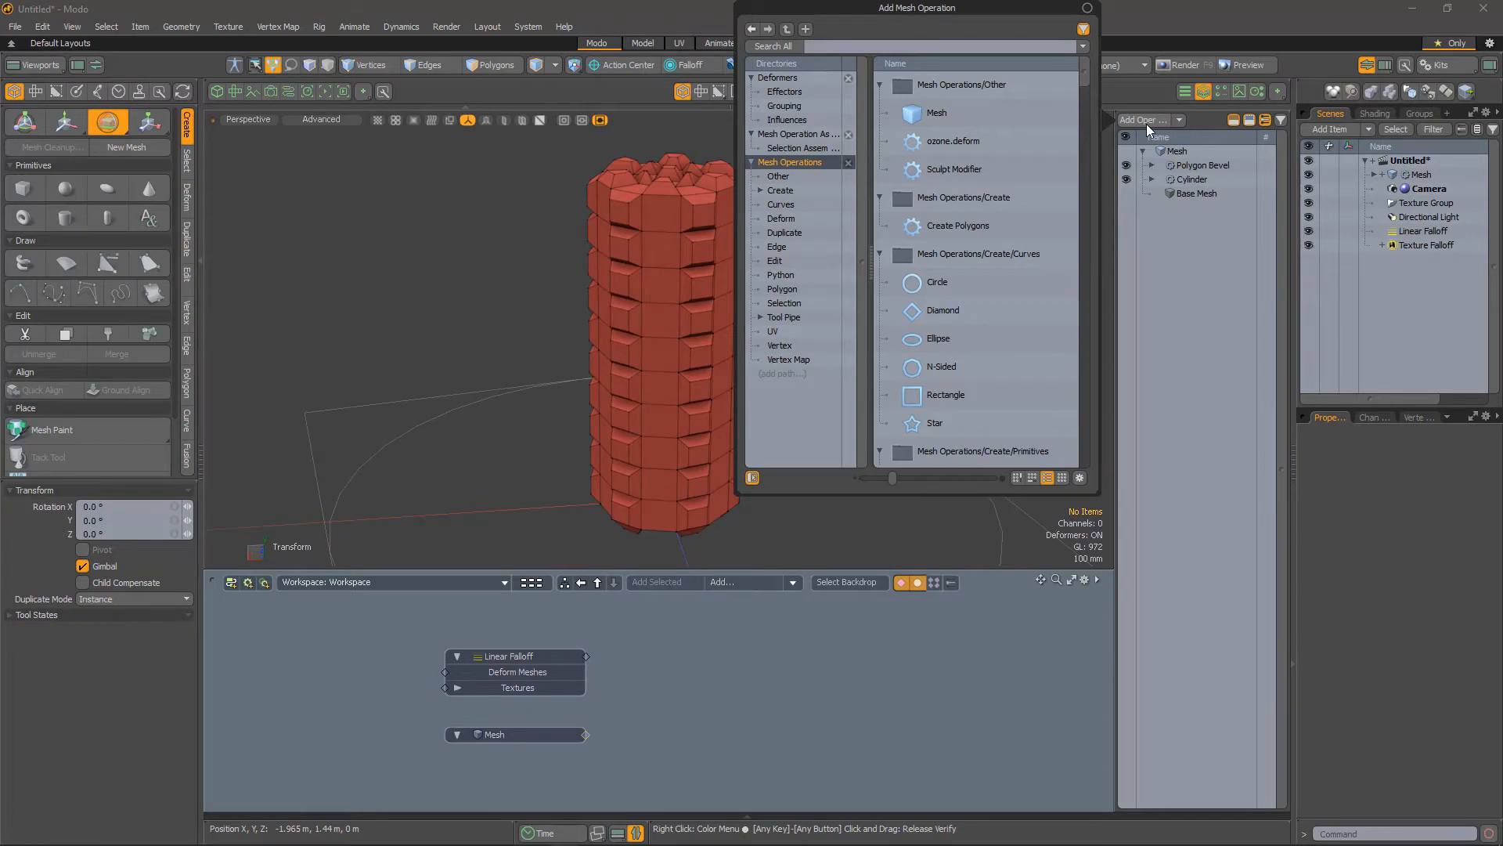
pyautogui.write('tran')
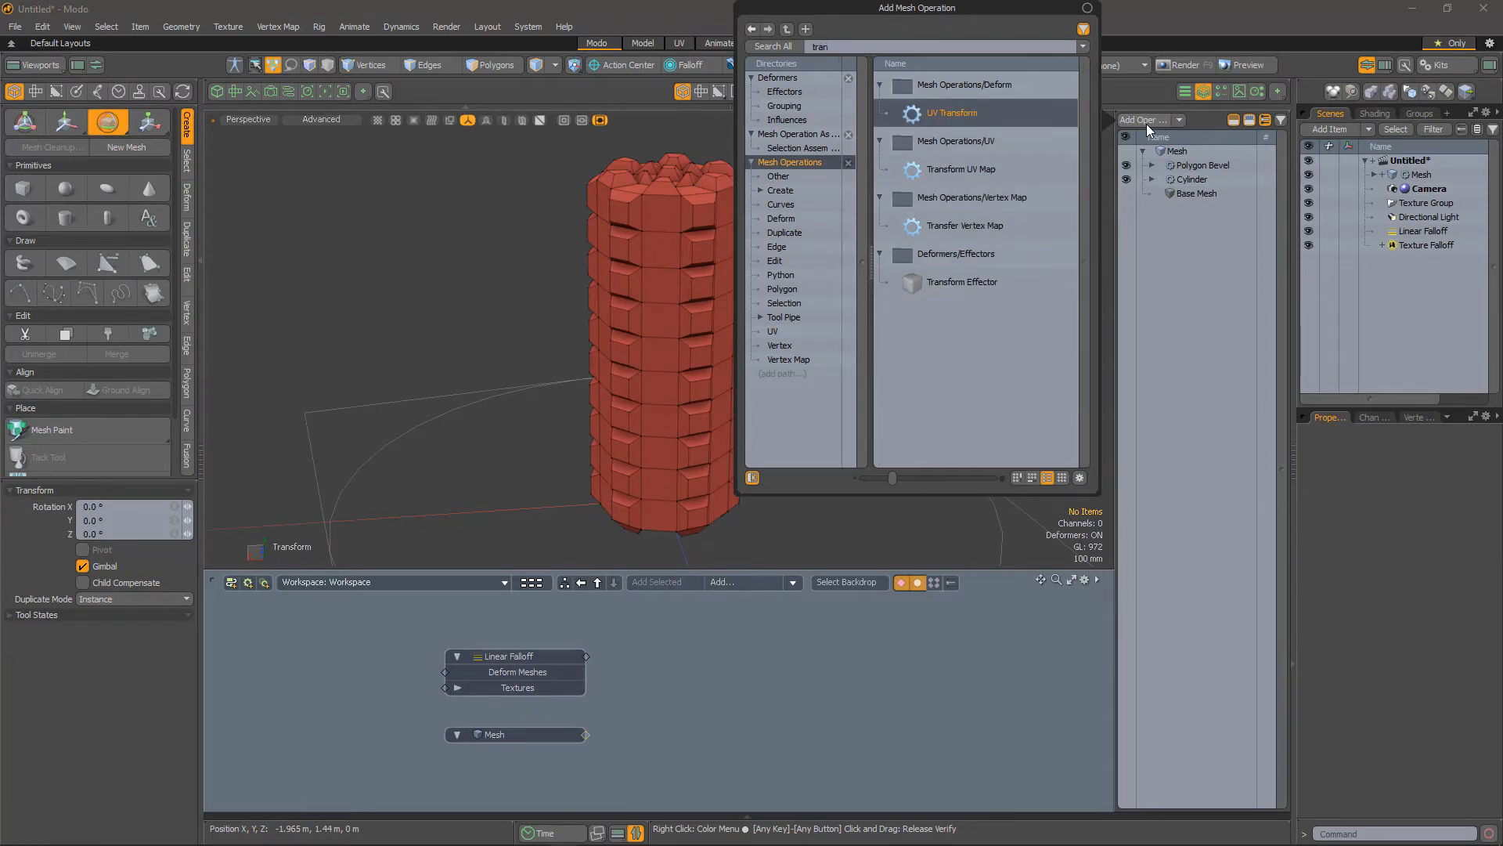
pyautogui.doubleClick(960, 282)
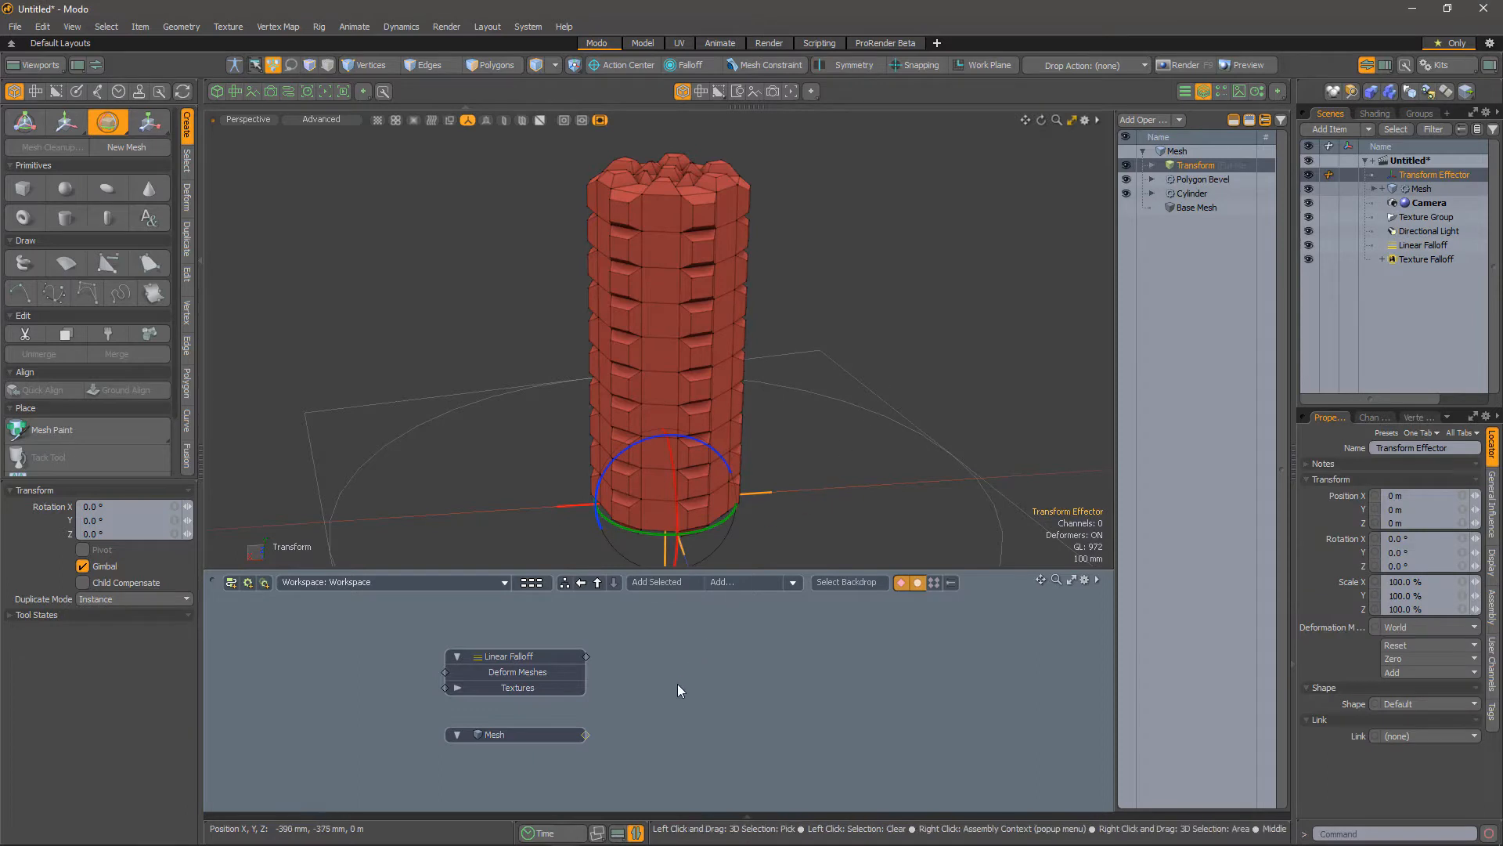
pyautogui.moveTo(1194, 165); pyautogui.dragTo(1087, 280)
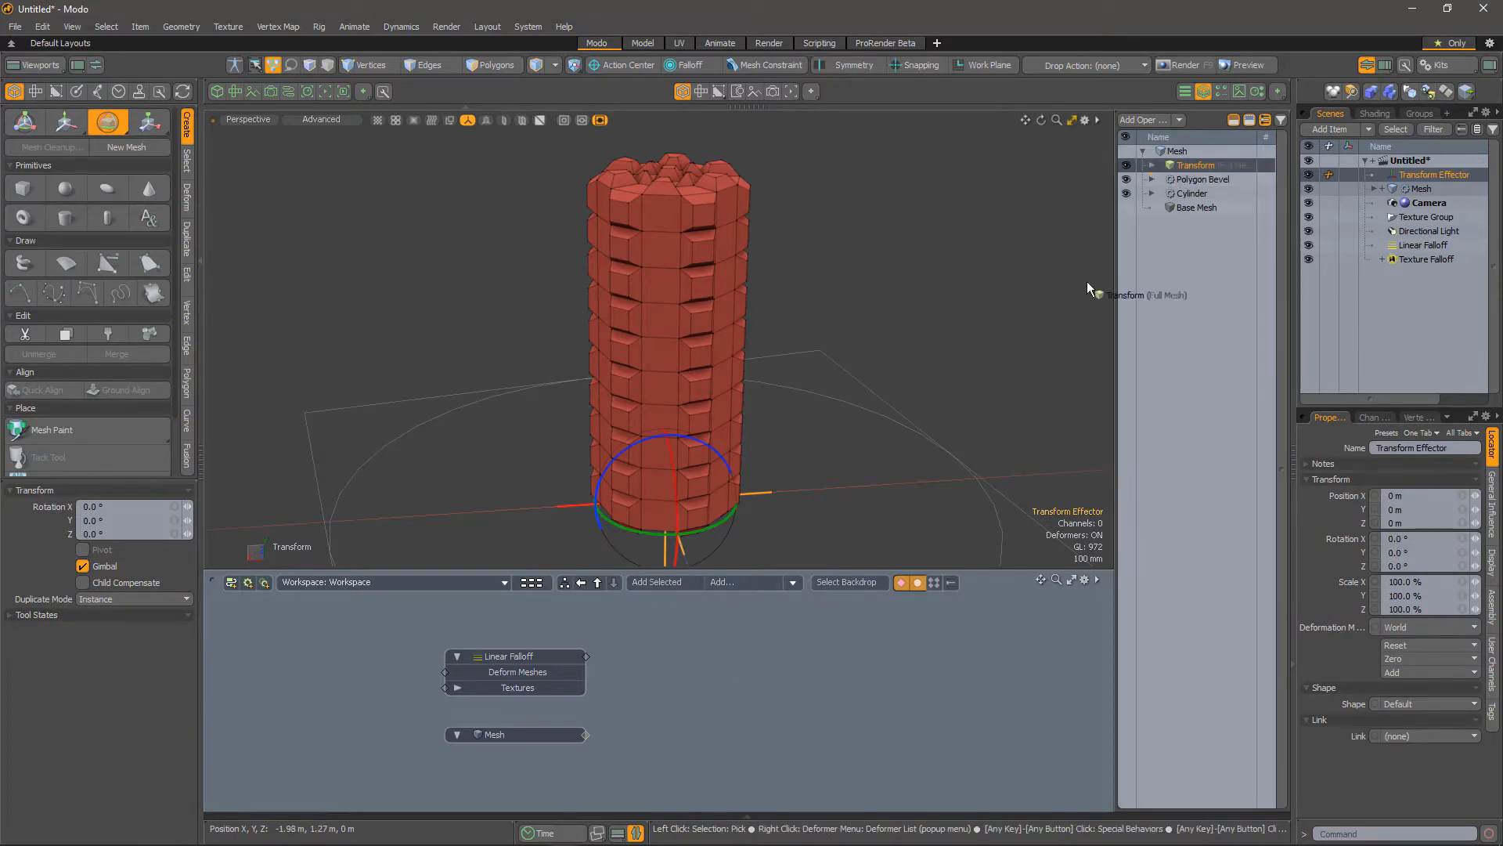
pyautogui.moveTo(767, 681); pyautogui.dragTo(768, 683)
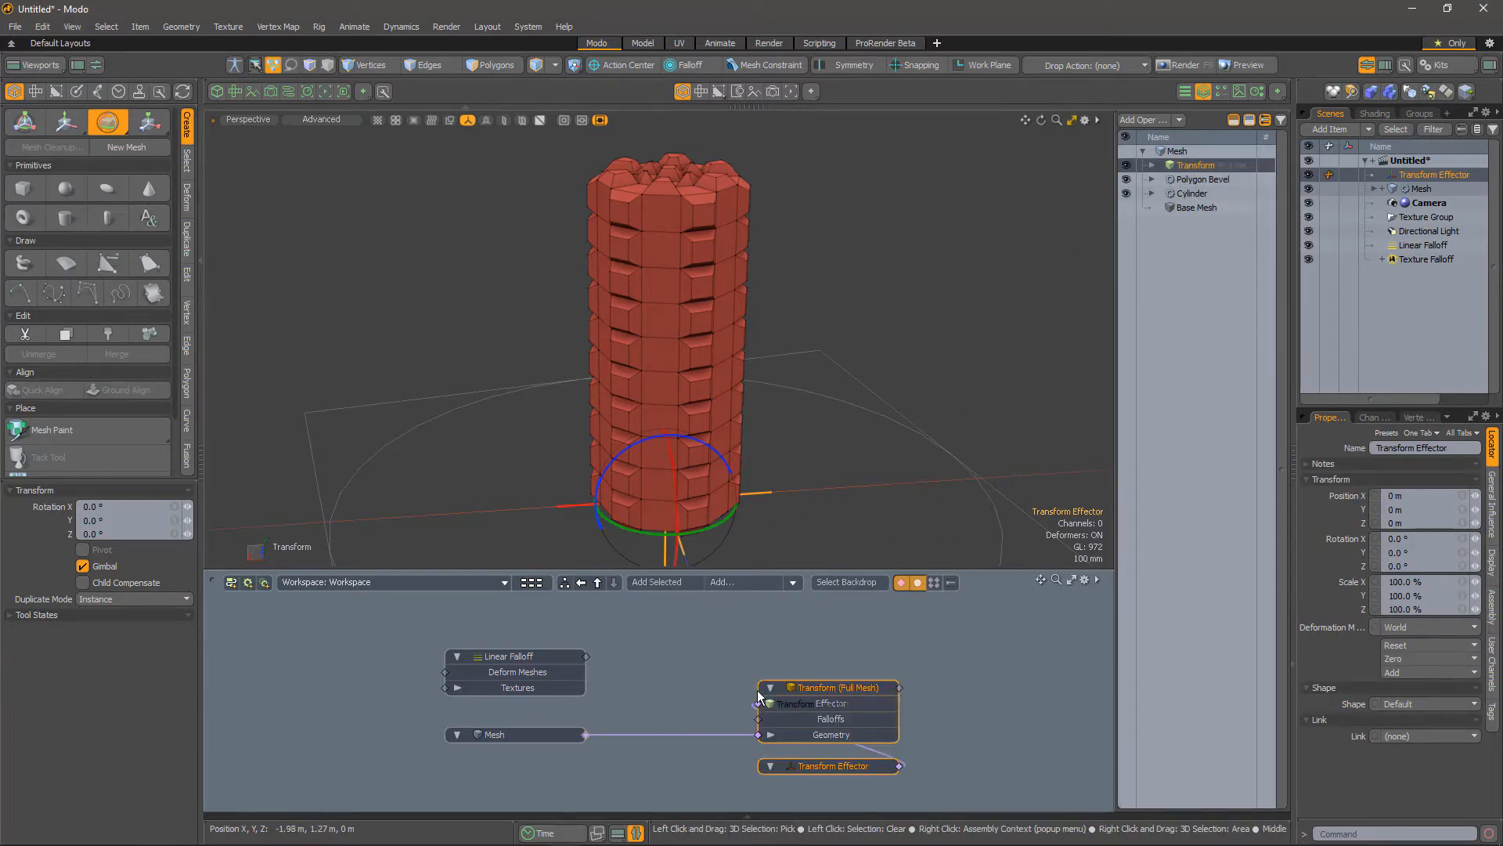
# Arrange the Transform nodes in the schematic and connect the Linear Falloff to the Transform (Full Mesh) node's Falloffs input
pyautogui.click(796, 786)
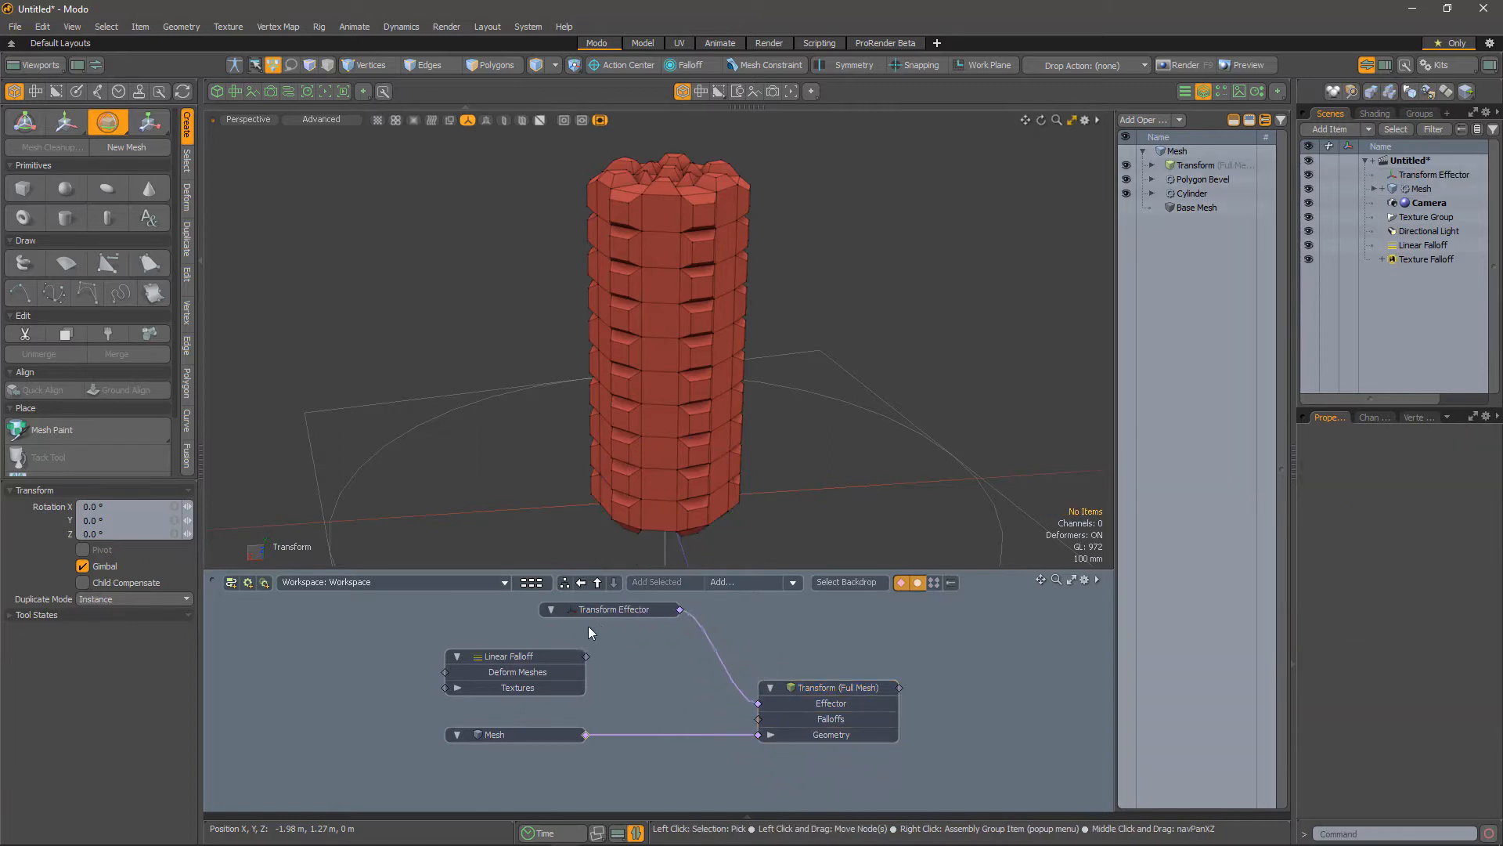
pyautogui.moveTo(589, 630); pyautogui.dragTo(584, 626)
pyautogui.moveTo(825, 684); pyautogui.dragTo(789, 655)
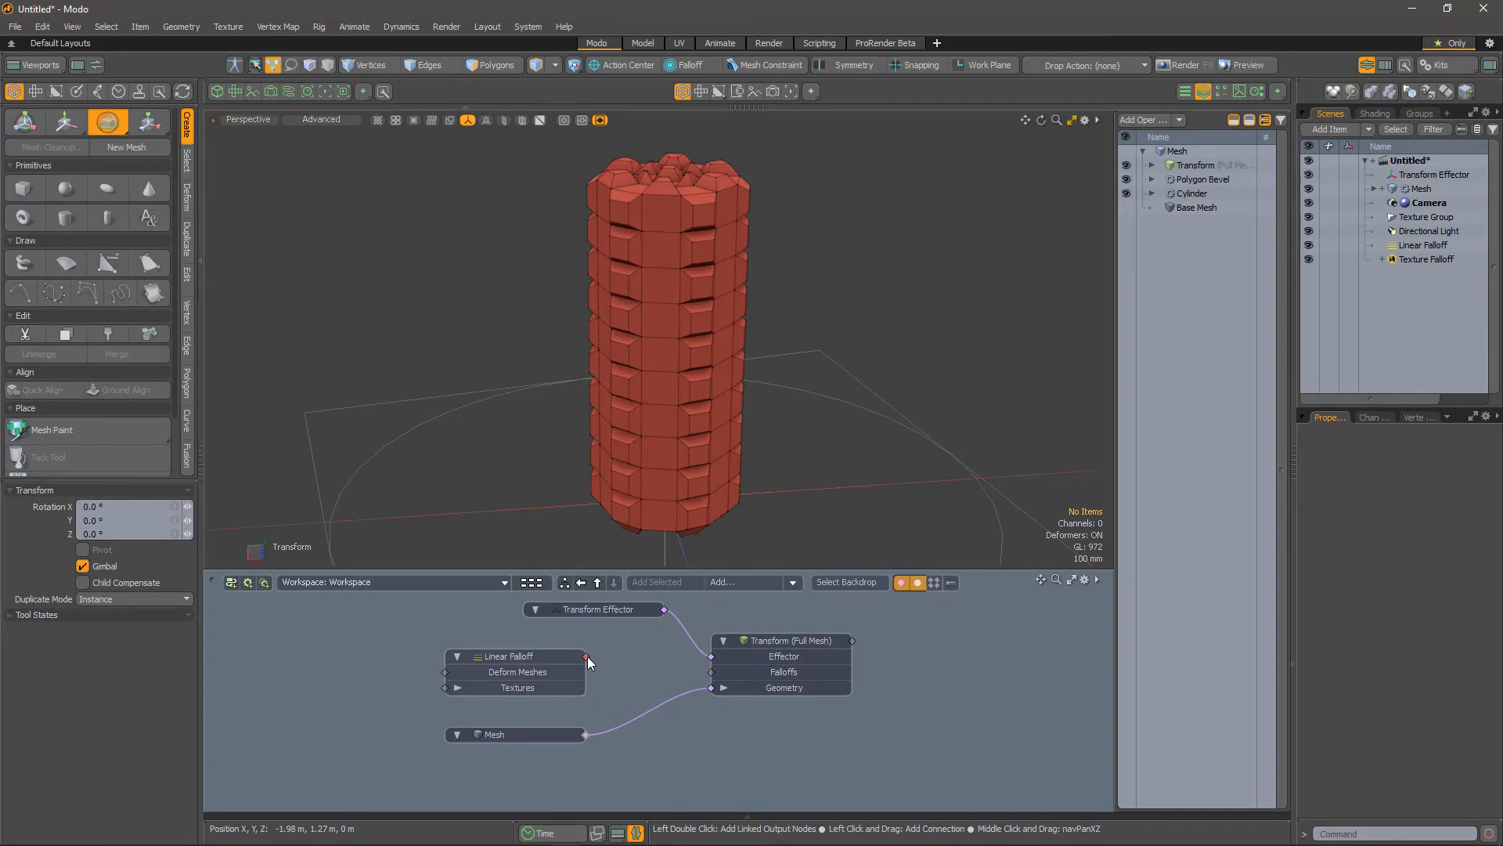
pyautogui.moveTo(587, 656); pyautogui.dragTo(714, 672)
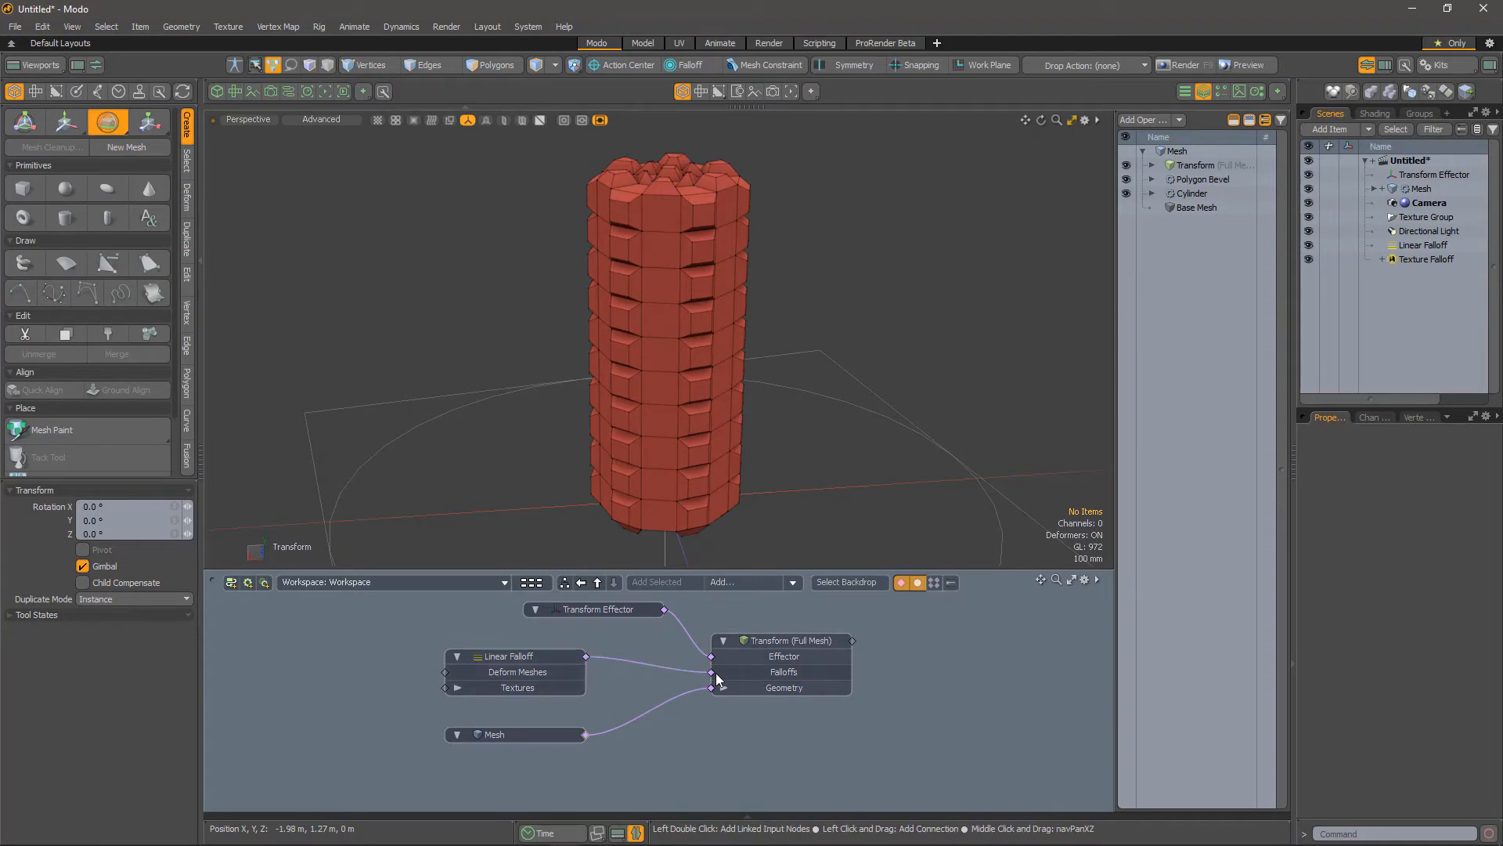
# Try moving the Transform Effector along the X axis and undo the move
pyautogui.click(624, 612)
pyautogui.press('w')
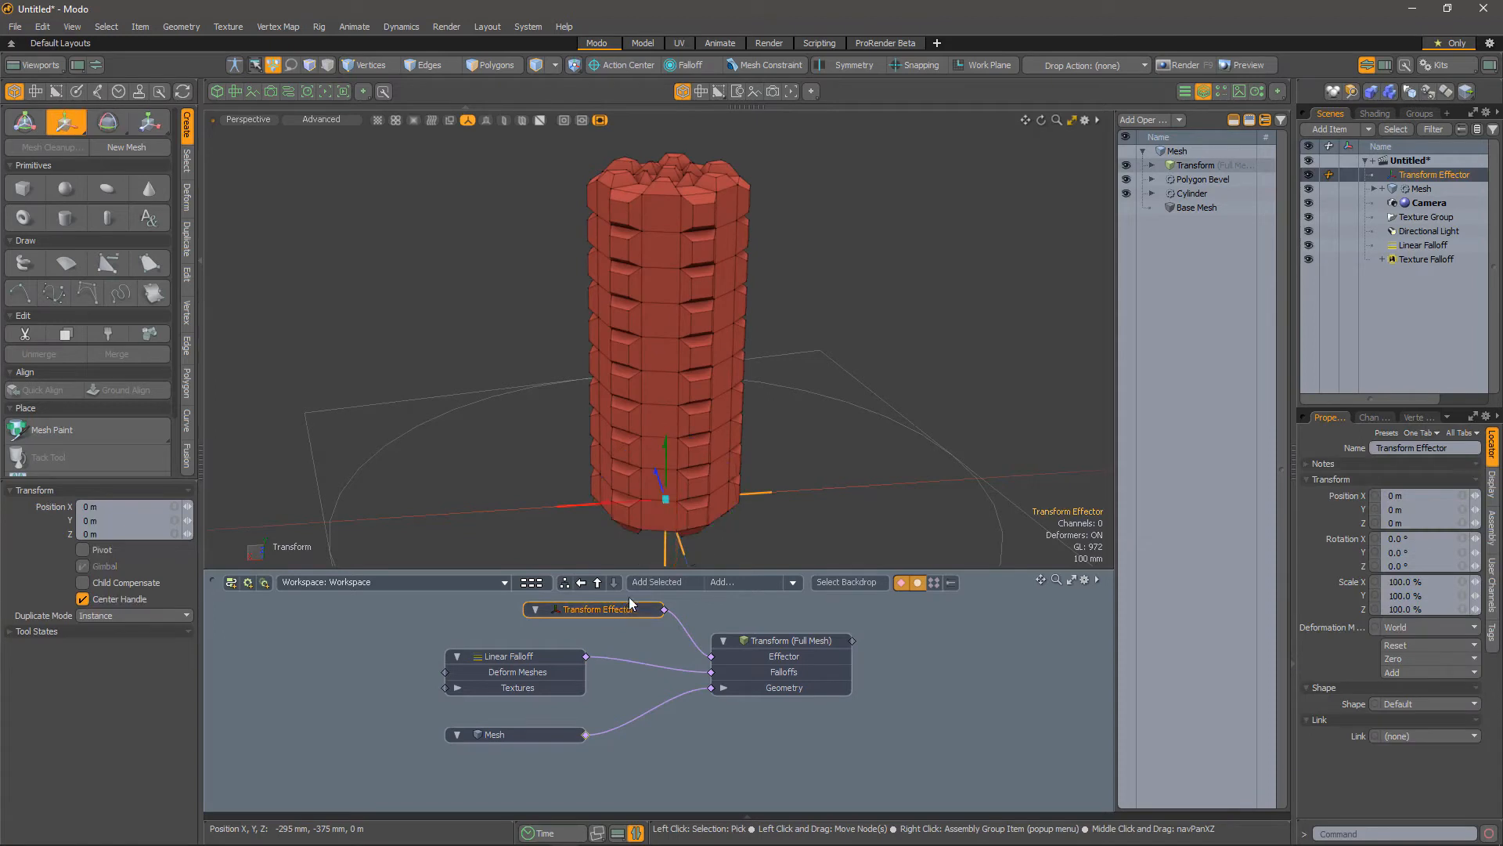
pyautogui.moveTo(625, 502)
pyautogui.mouseDown()
pyautogui.moveTo(755, 494)
pyautogui.moveTo(516, 509)
pyautogui.moveTo(623, 503)
pyautogui.mouseUp()
pyautogui.hotkey('ctrl', 'z')
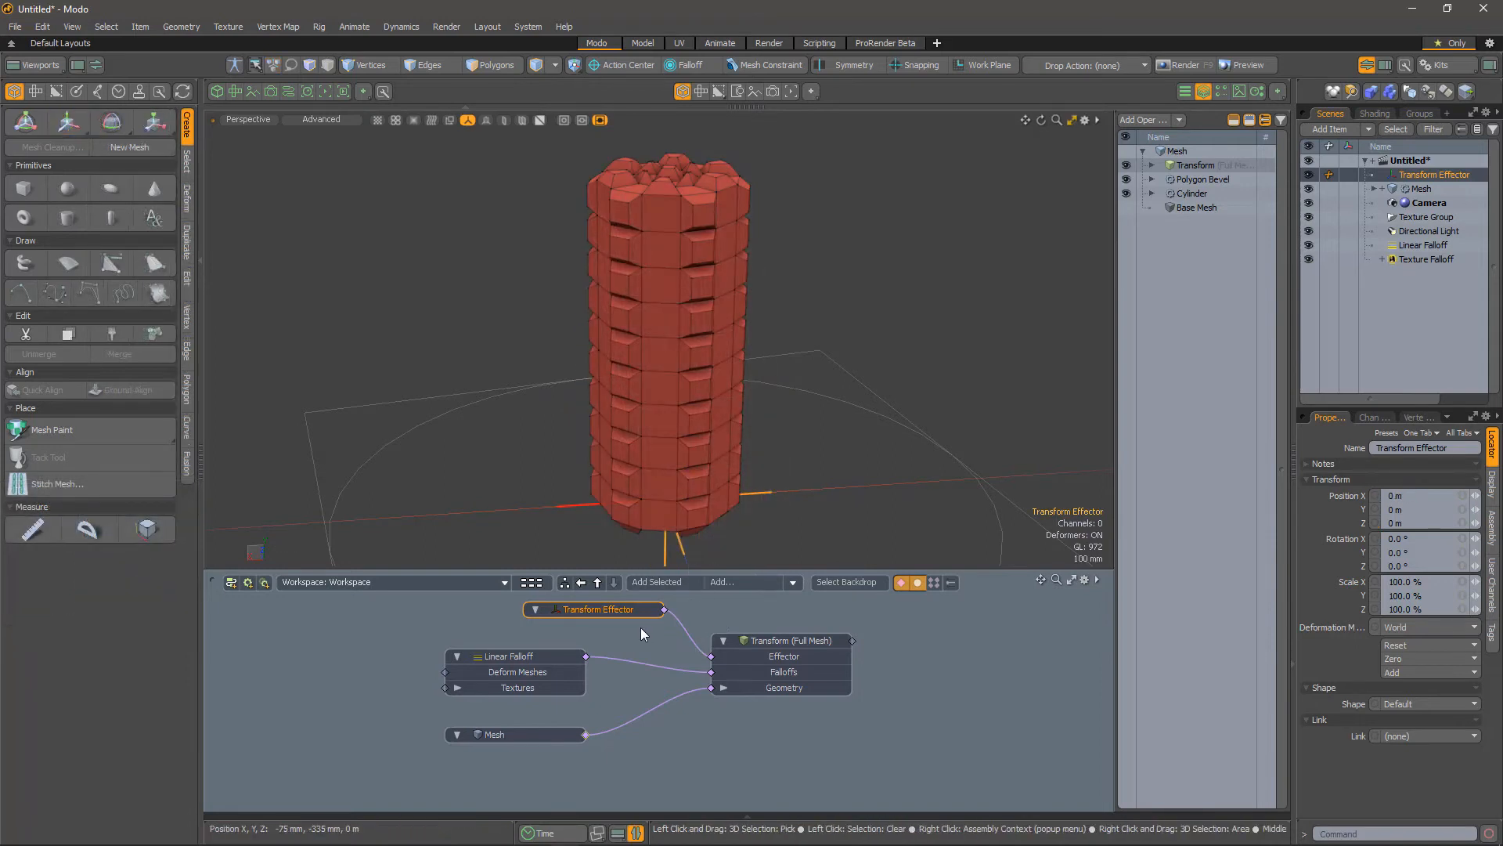
# Move the Transform Effector node directly above Linear Falloff, and add a Rotation Effector to the schematic
pyautogui.moveTo(617, 613); pyautogui.dragTo(554, 631)
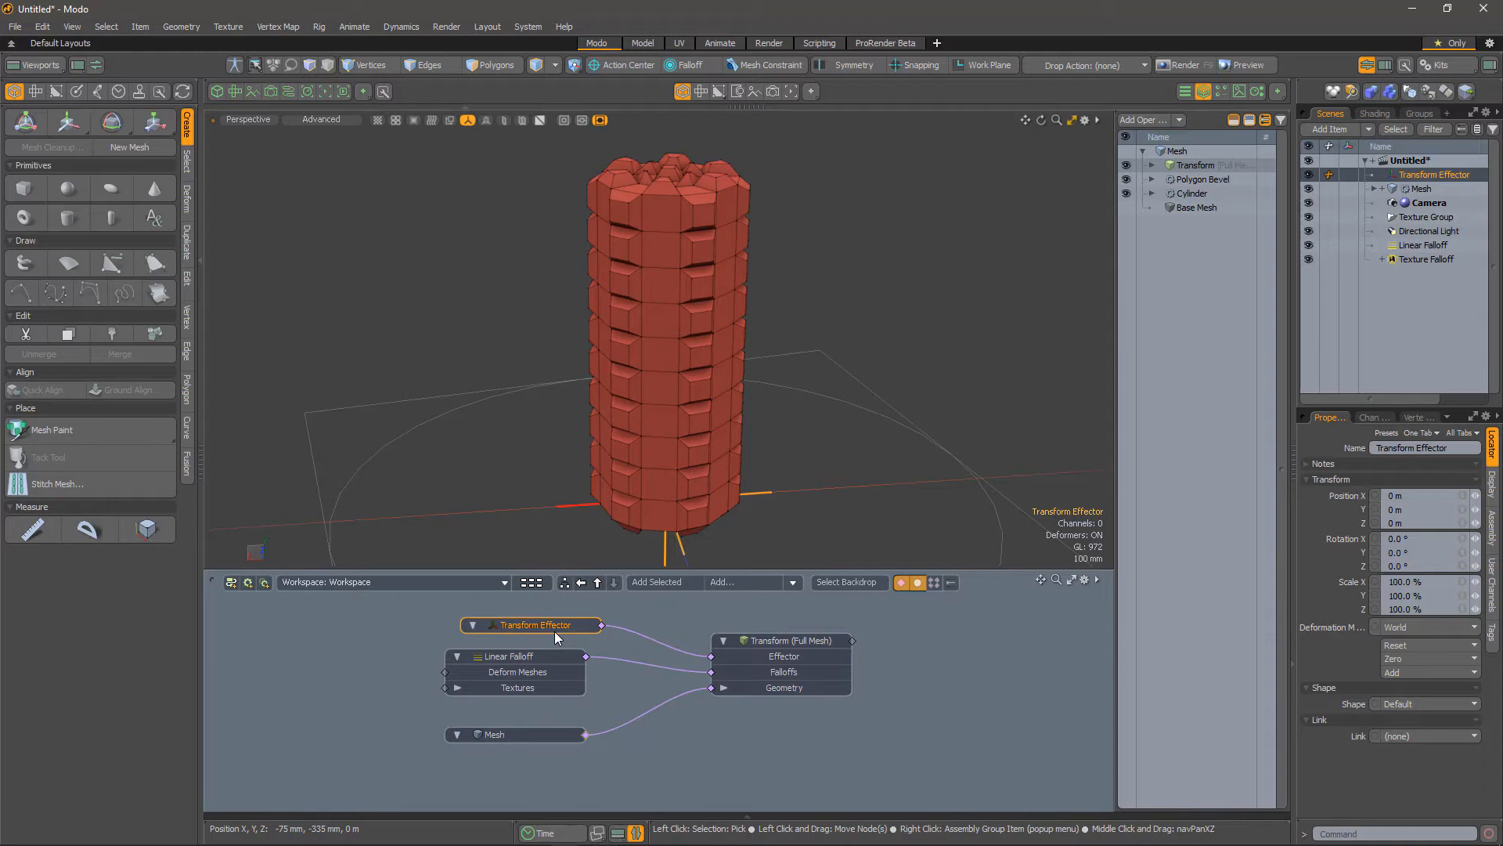
pyautogui.click(730, 585)
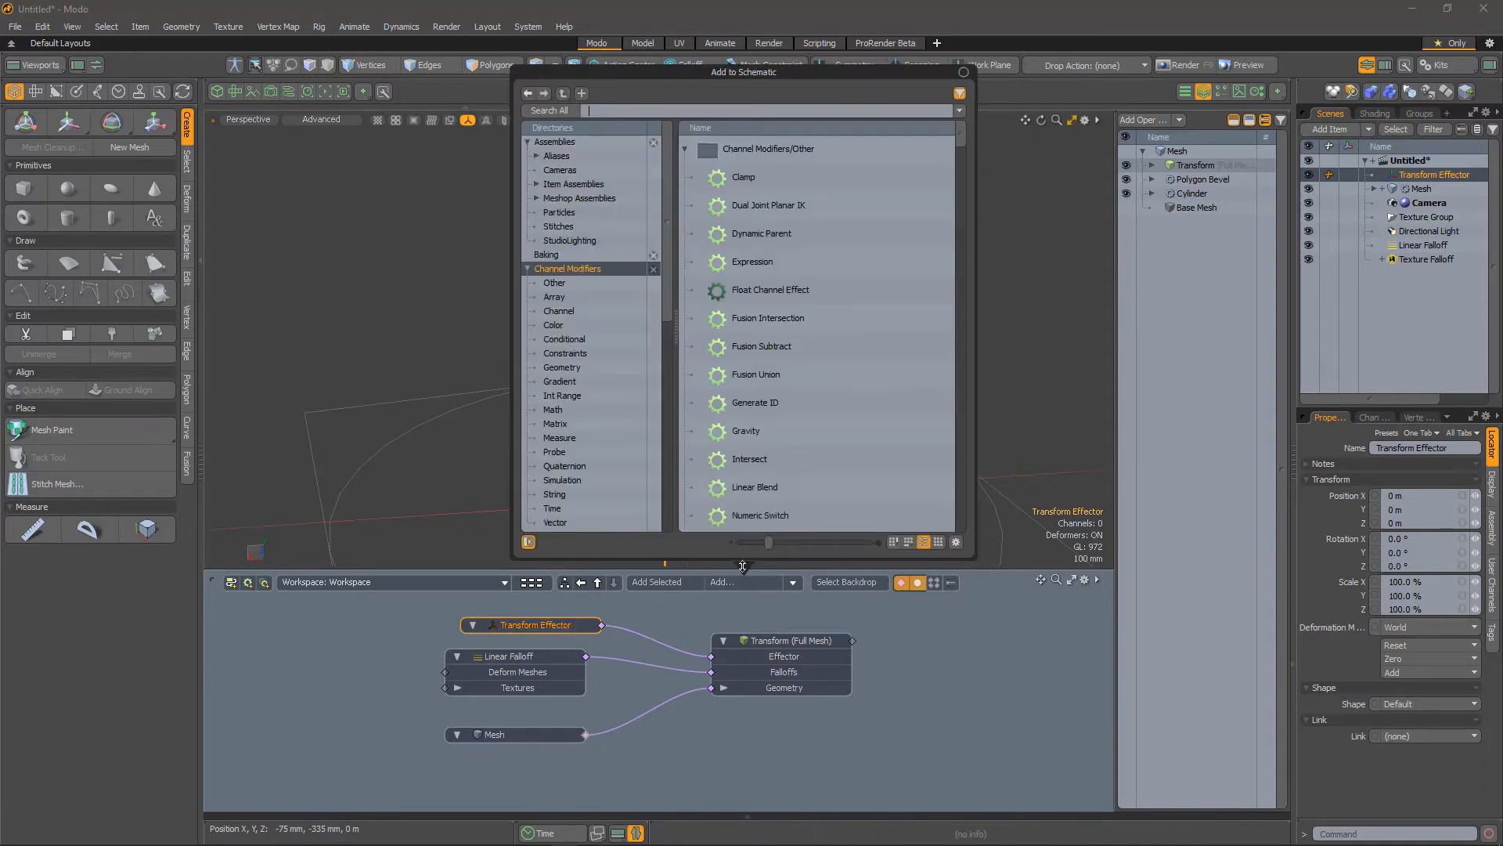
pyautogui.write('rotation')
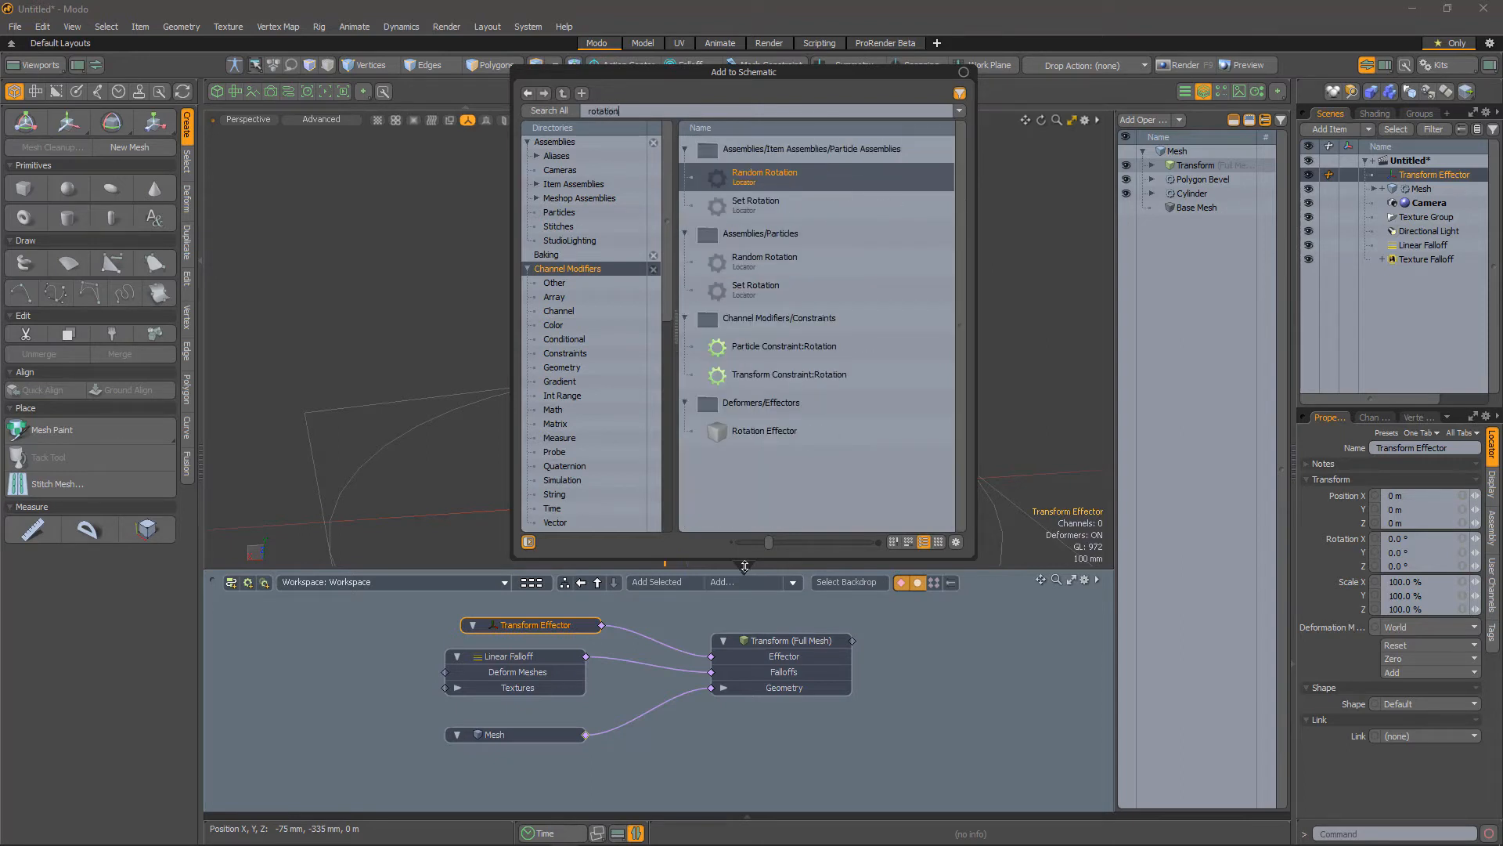
pyautogui.doubleClick(752, 430)
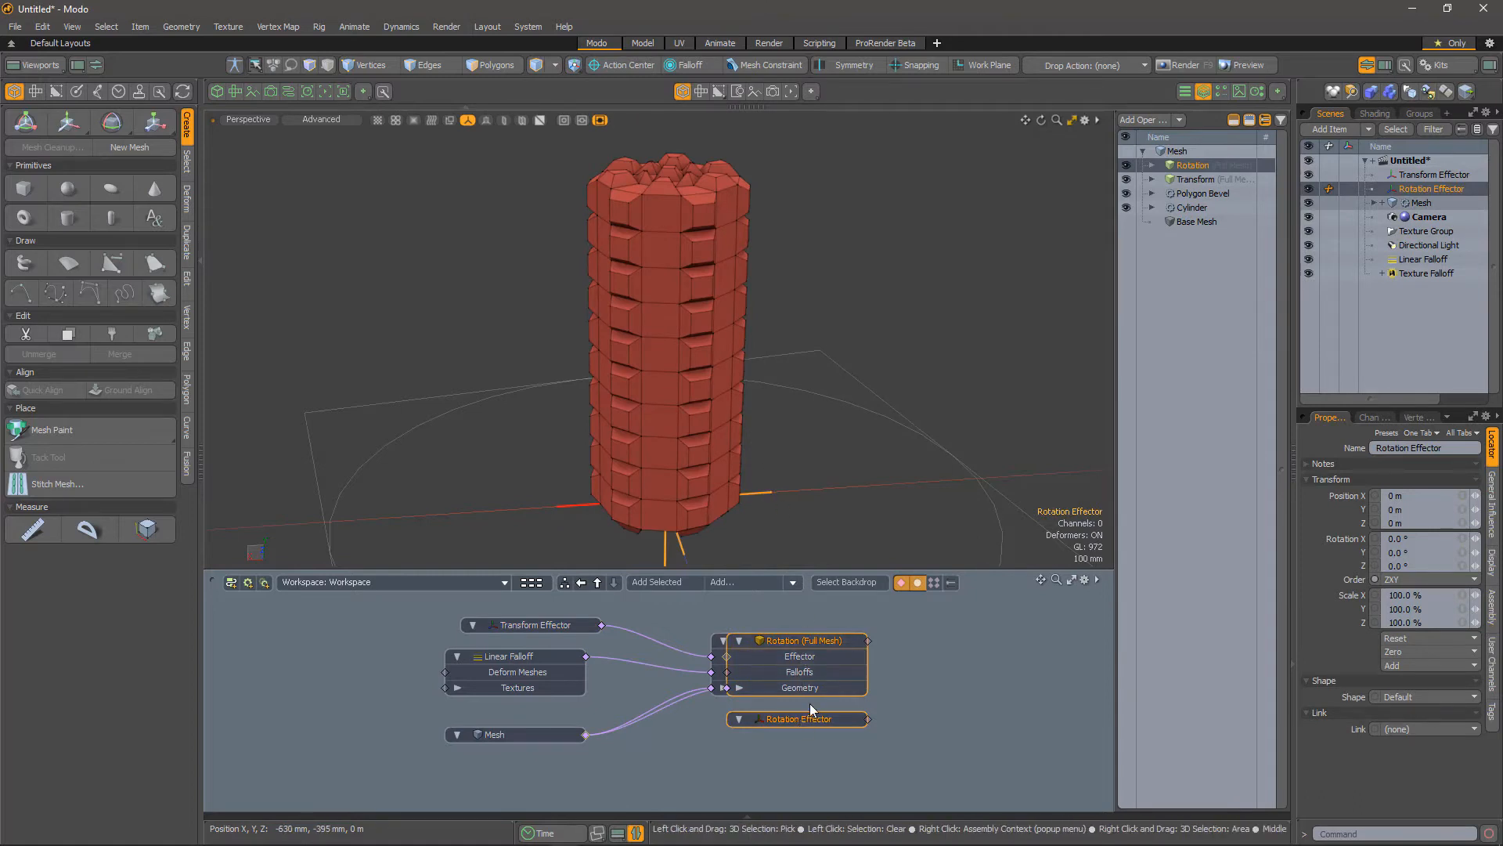
# Place the Rotation (Full Mesh) node above Transform (Full Mesh), and the Rotation Effector node above the Transform Effector
pyautogui.moveTo(754, 745); pyautogui.dragTo(752, 796, button='middle')
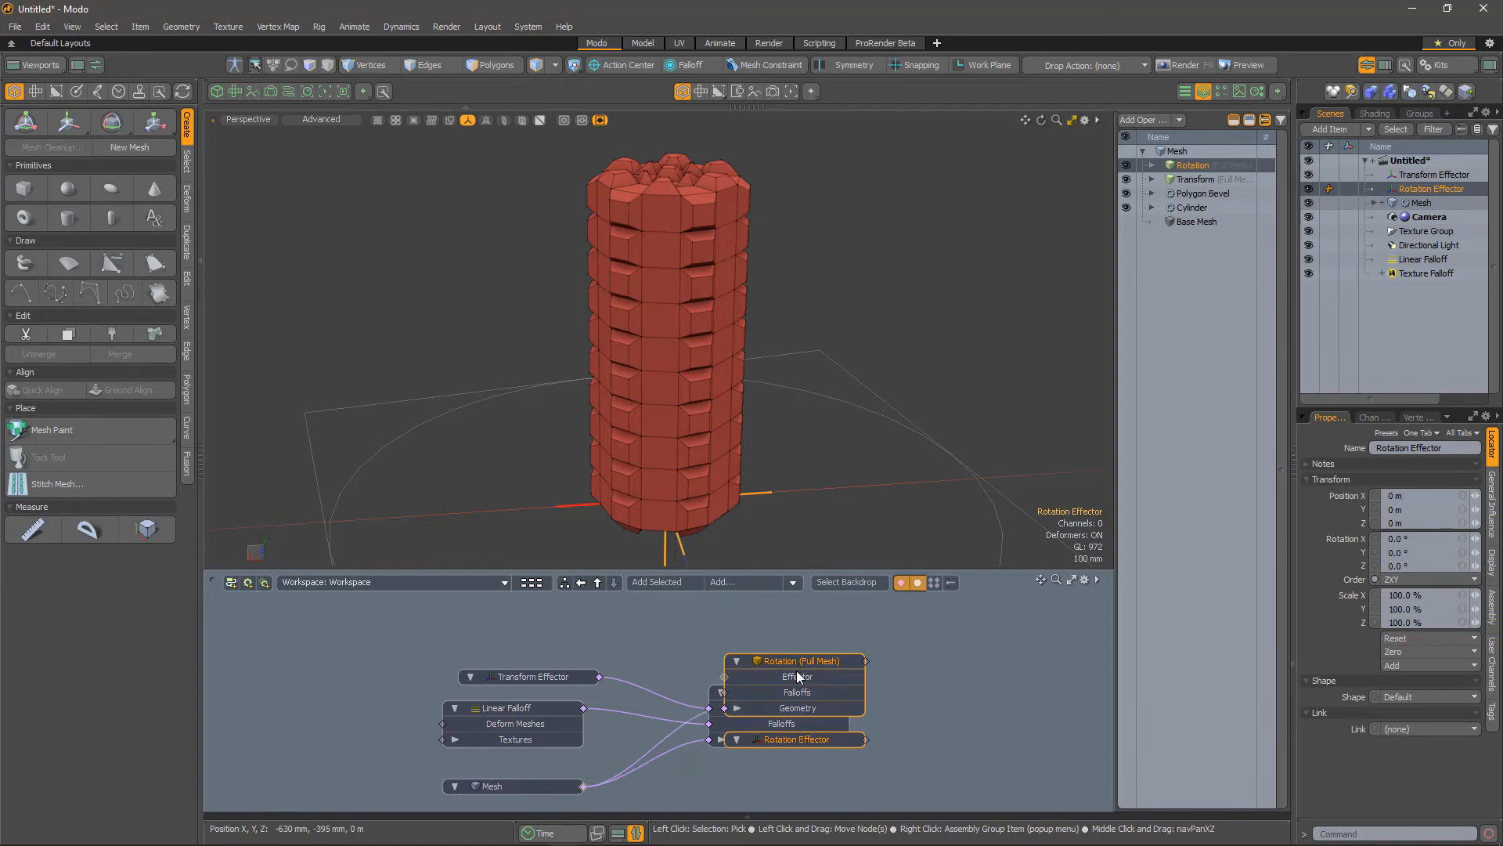
pyautogui.moveTo(796, 704); pyautogui.dragTo(788, 630)
pyautogui.click(908, 669)
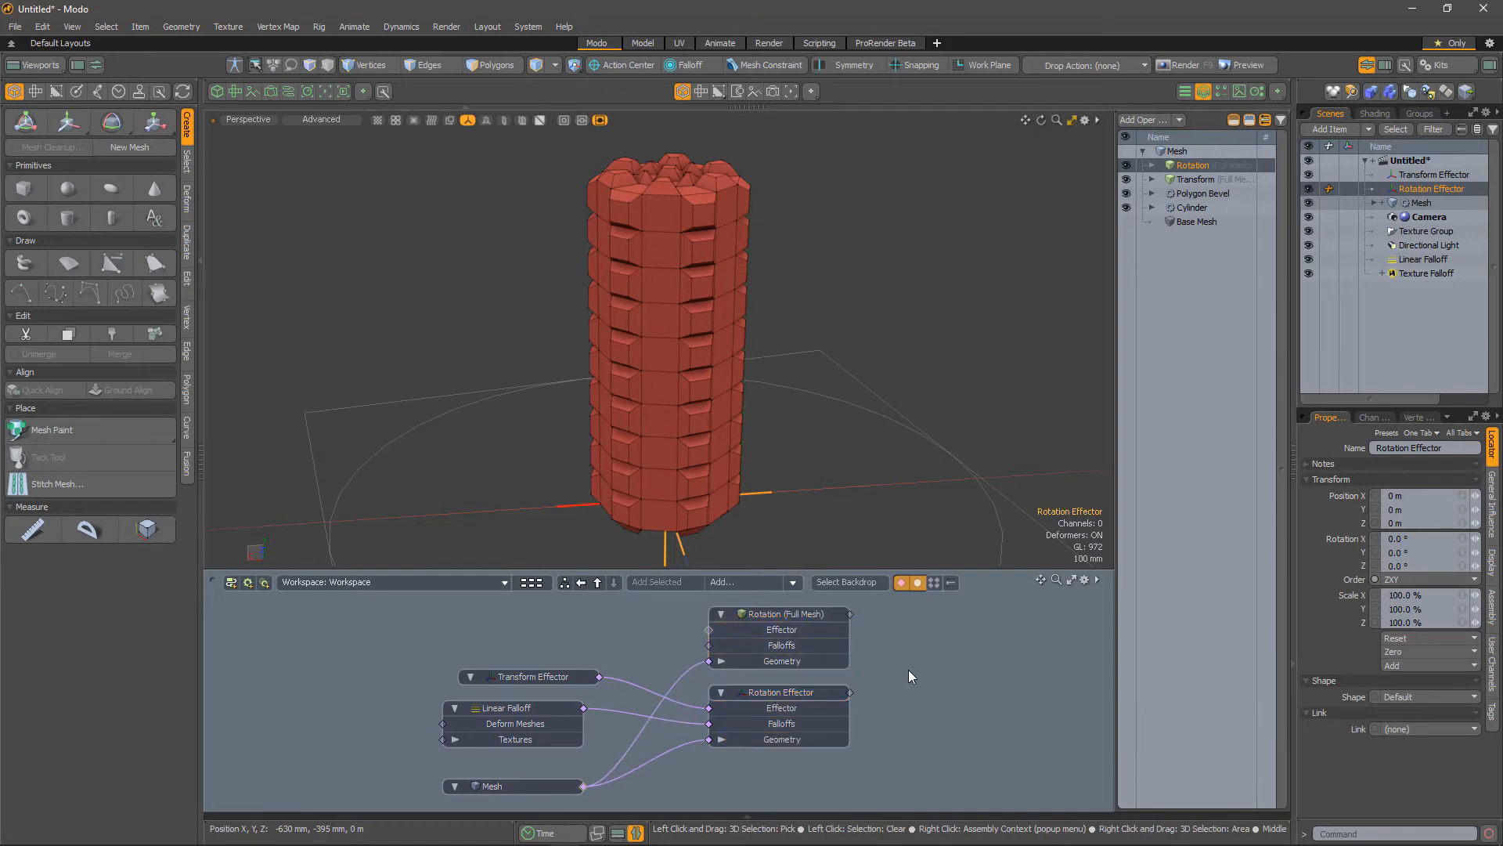
pyautogui.moveTo(792, 695); pyautogui.dragTo(620, 633)
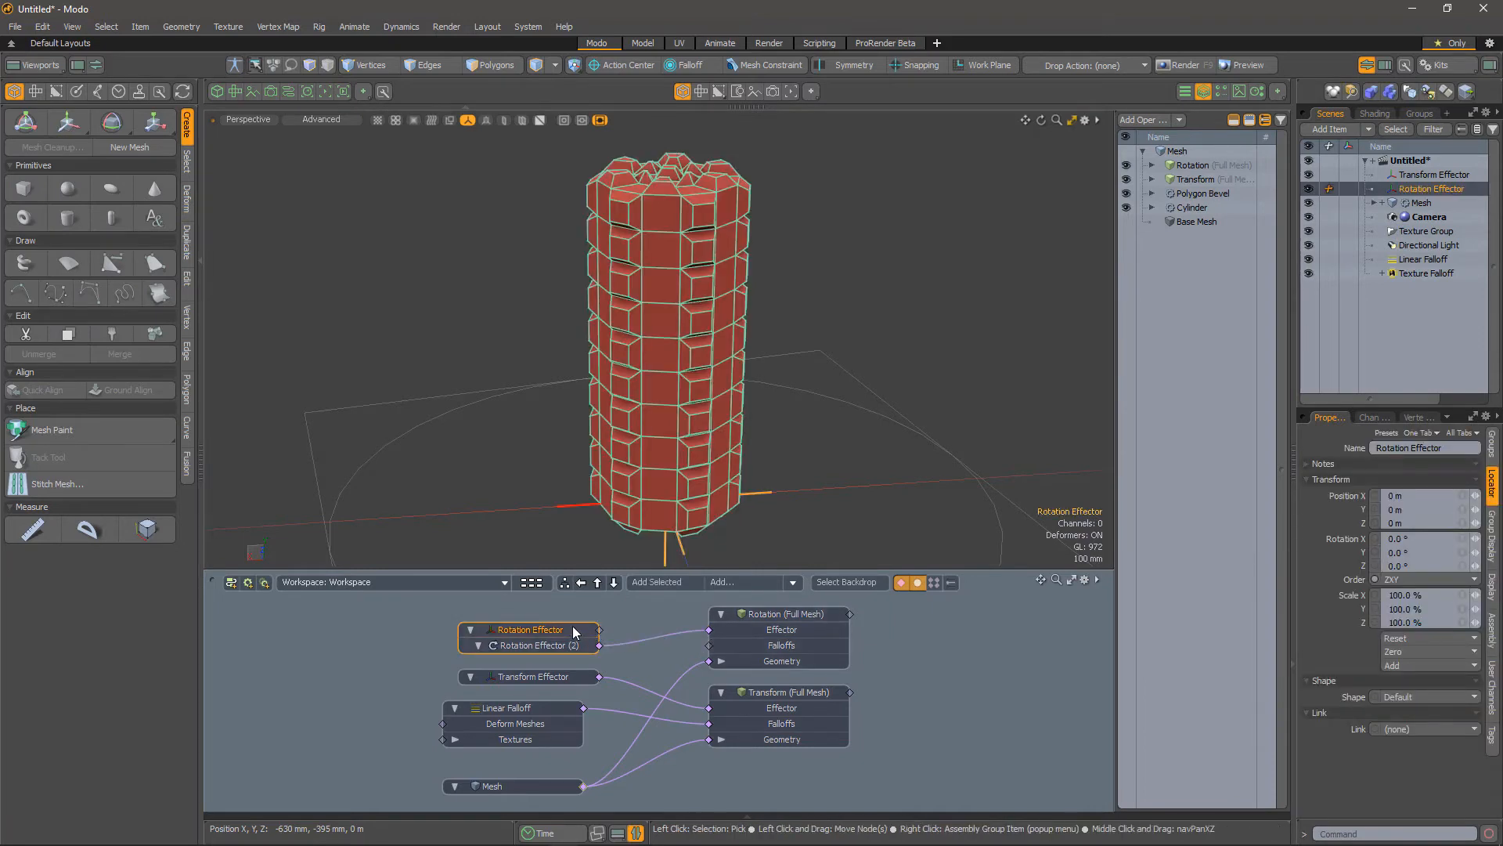
# Align the Rotation Effector node with Rotation (Full Mesh), and rotate the effector about 97° around Y with Linear Falloff driving the Rotation deformer
pyautogui.moveTo(574, 631); pyautogui.dragTo(573, 627)
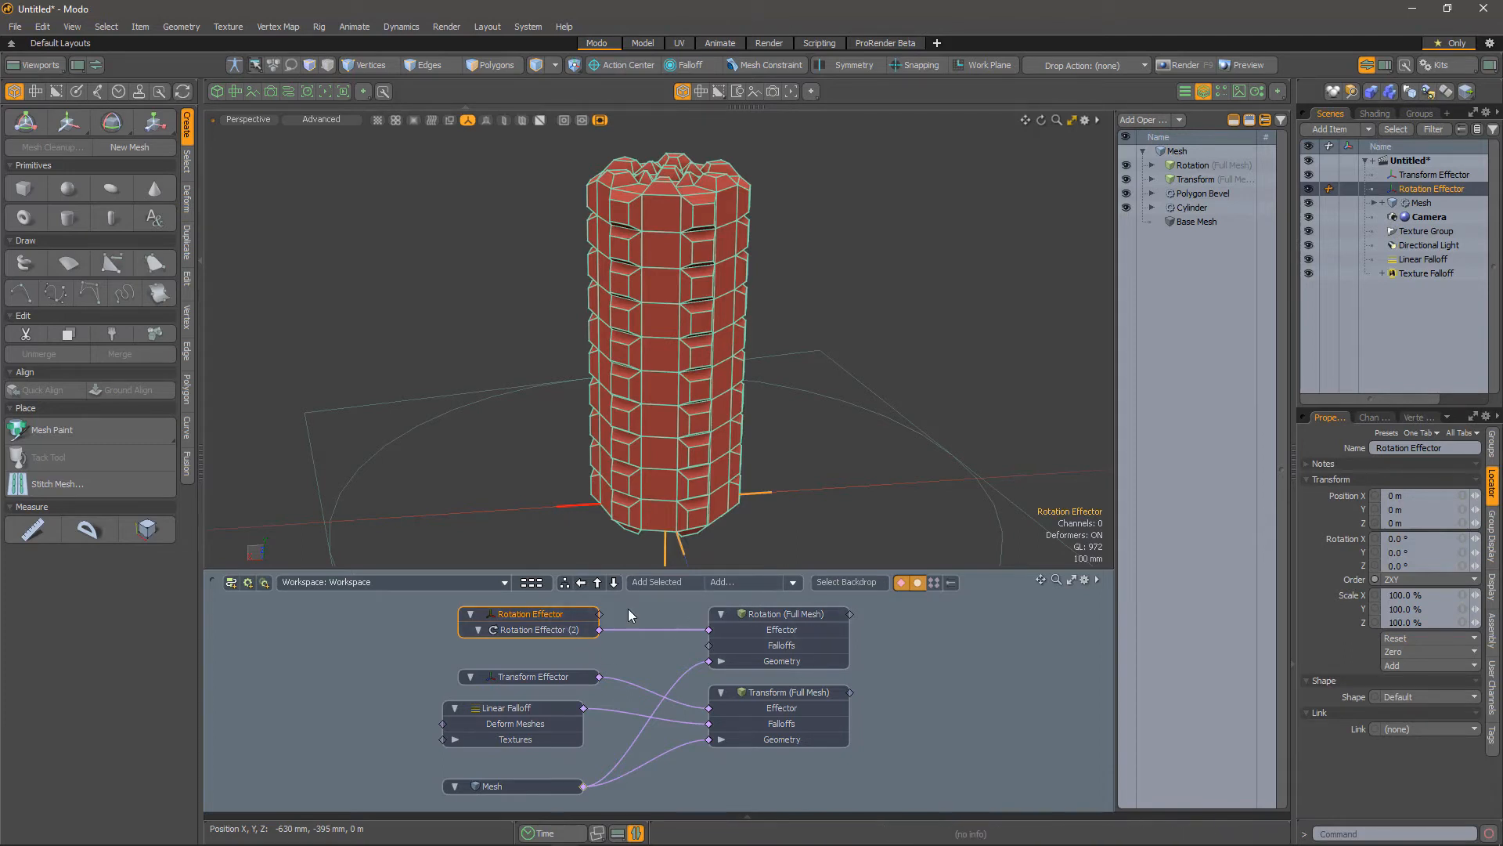
pyautogui.press('e')
pyautogui.moveTo(639, 536); pyautogui.dragTo(820, 496)
pyautogui.press('space')
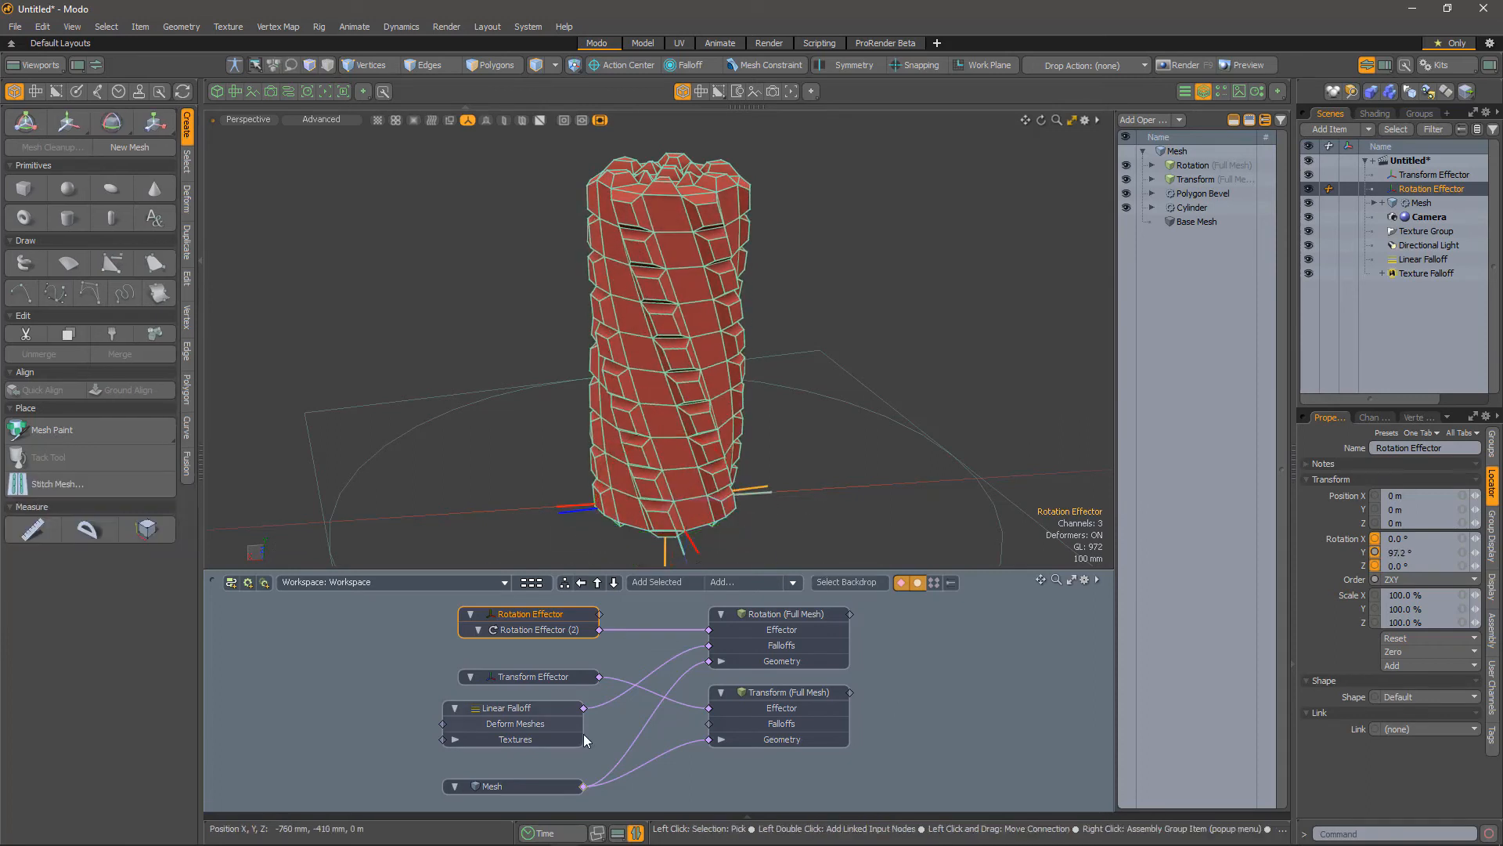
# Connect Texture Falloff to the Transform (Full Mesh) node's Falloffs input, and place Linear Falloff directly above Texture Falloff
pyautogui.moveTo(372, 732); pyautogui.dragTo(510, 736, button='middle')
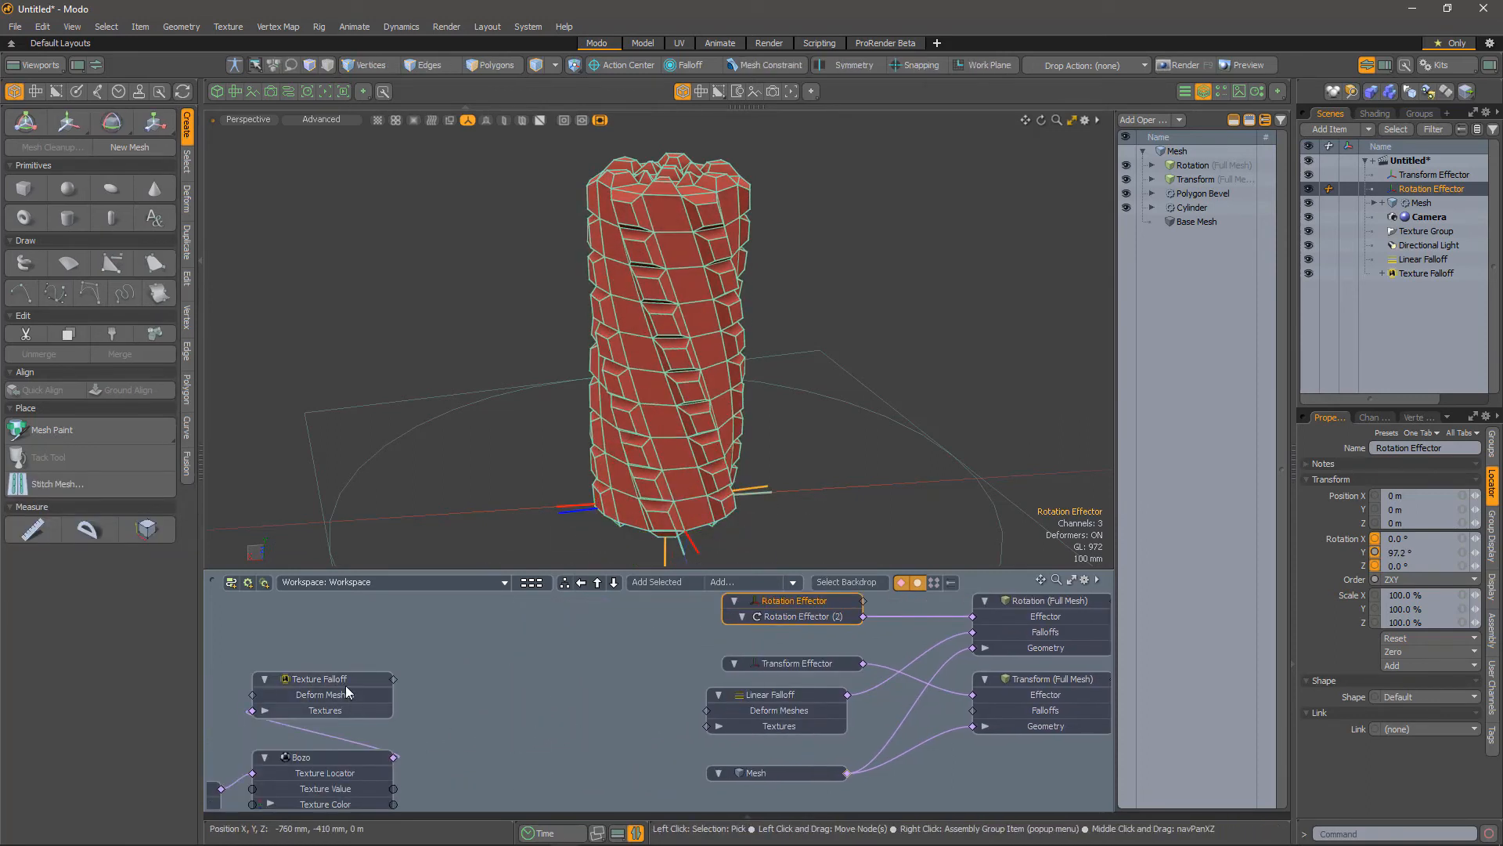
pyautogui.moveTo(350, 689); pyautogui.dragTo(974, 711)
pyautogui.moveTo(765, 698); pyautogui.dragTo(570, 656)
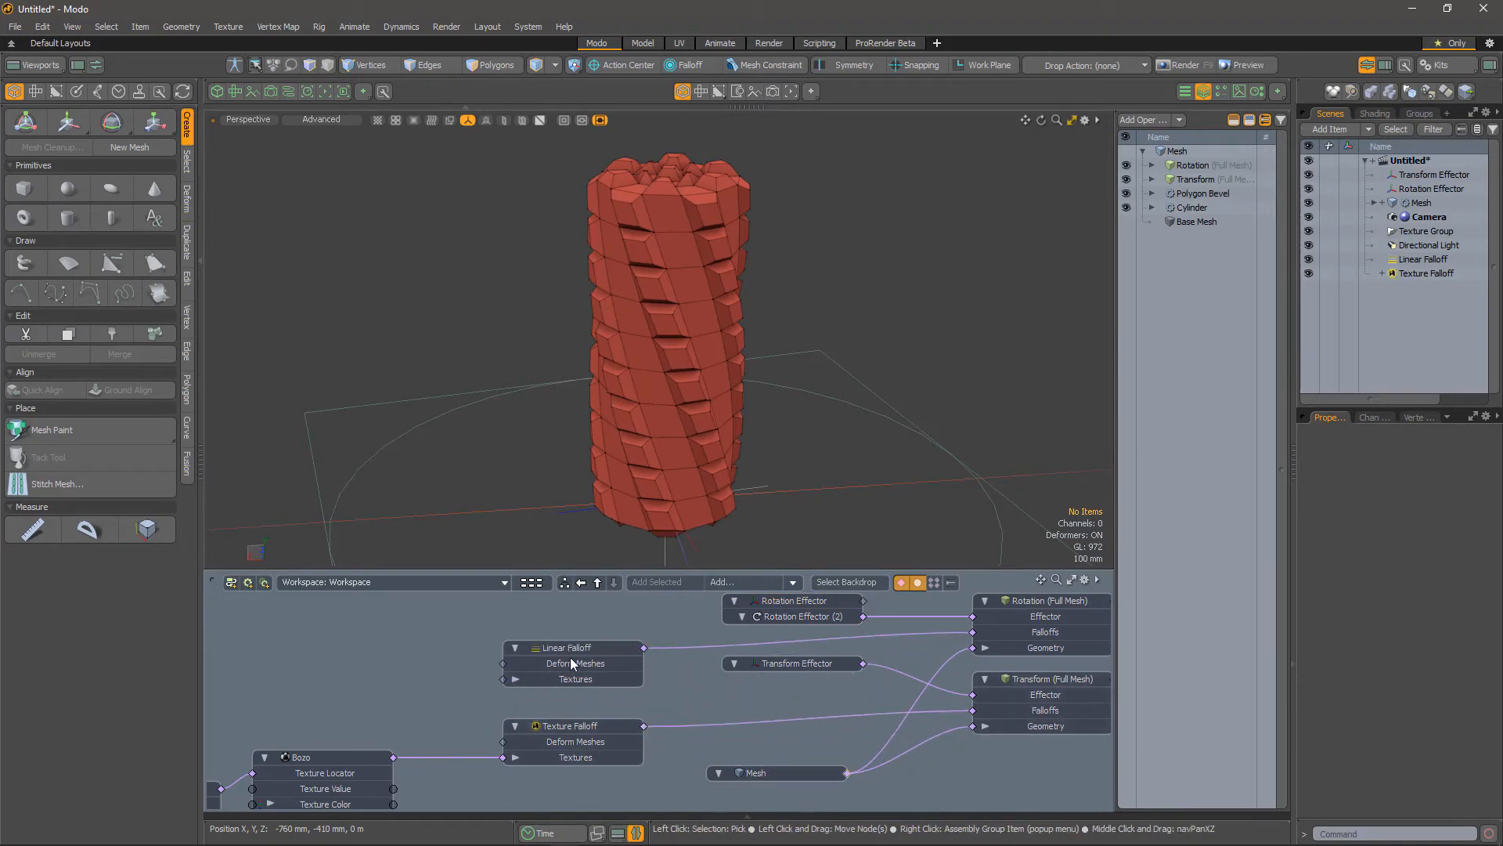
# Move the Transform Effector sideways from the cylinder's base to deform the mesh through the texture falloff
pyautogui.keyDown('alt'); pyautogui.moveTo(941, 772); pyautogui.dragTo(757, 779); pyautogui.keyUp('alt')
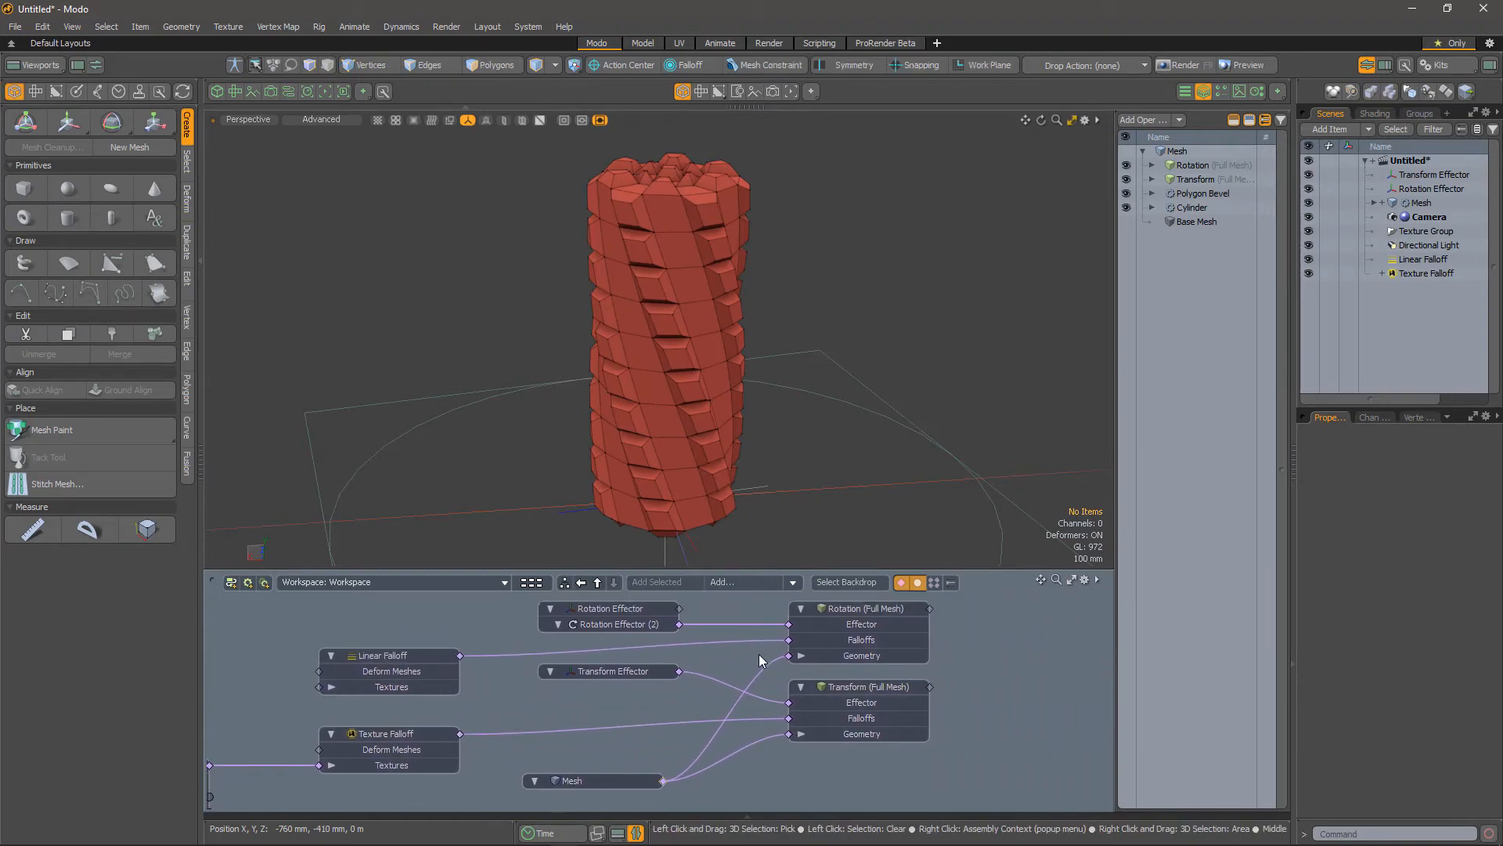
pyautogui.click(632, 673)
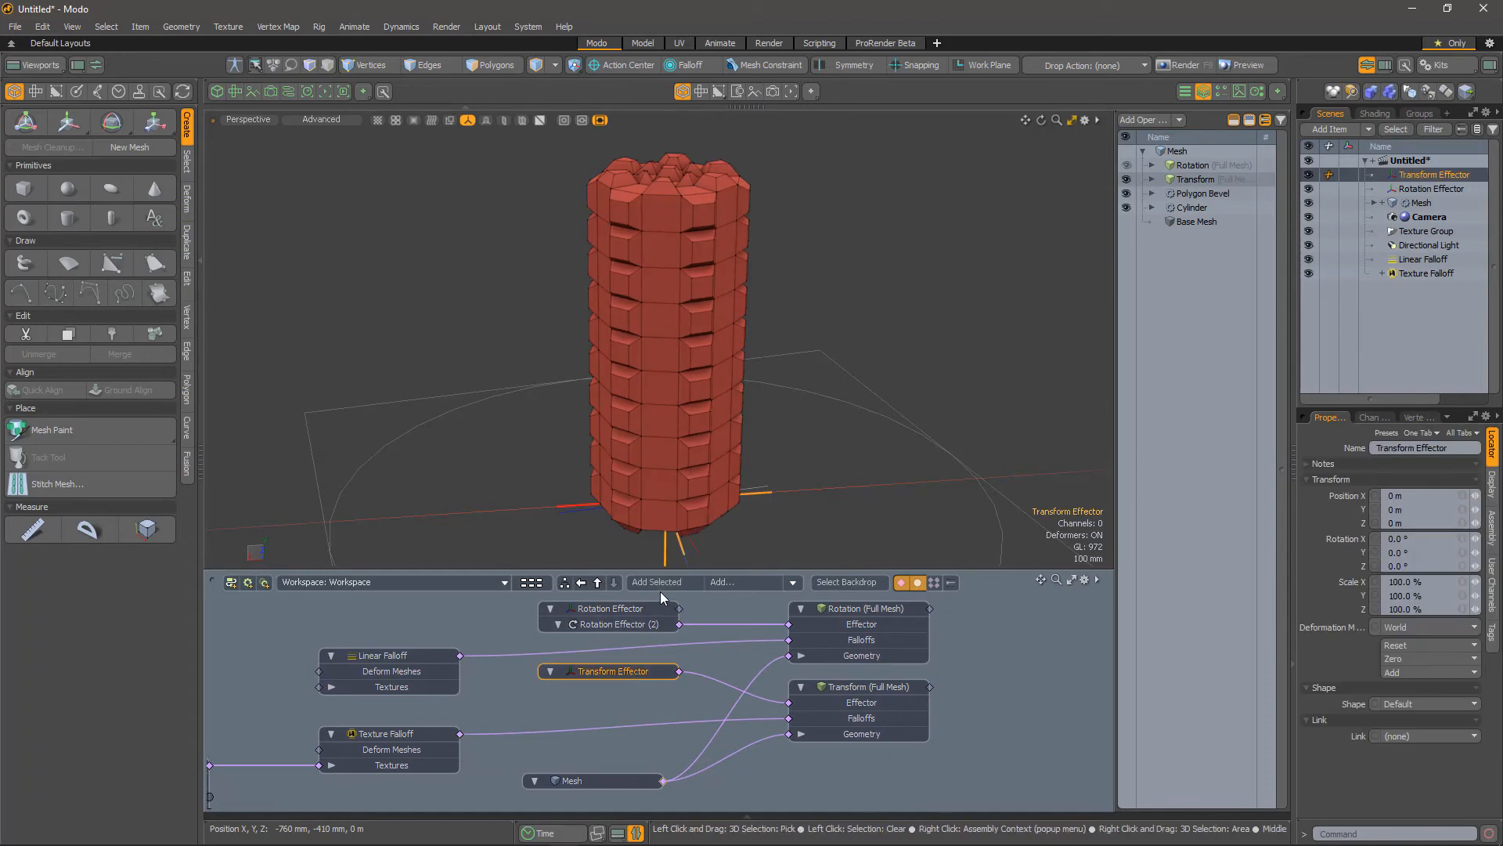
pyautogui.press('w')
pyautogui.moveTo(642, 505); pyautogui.dragTo(810, 405)
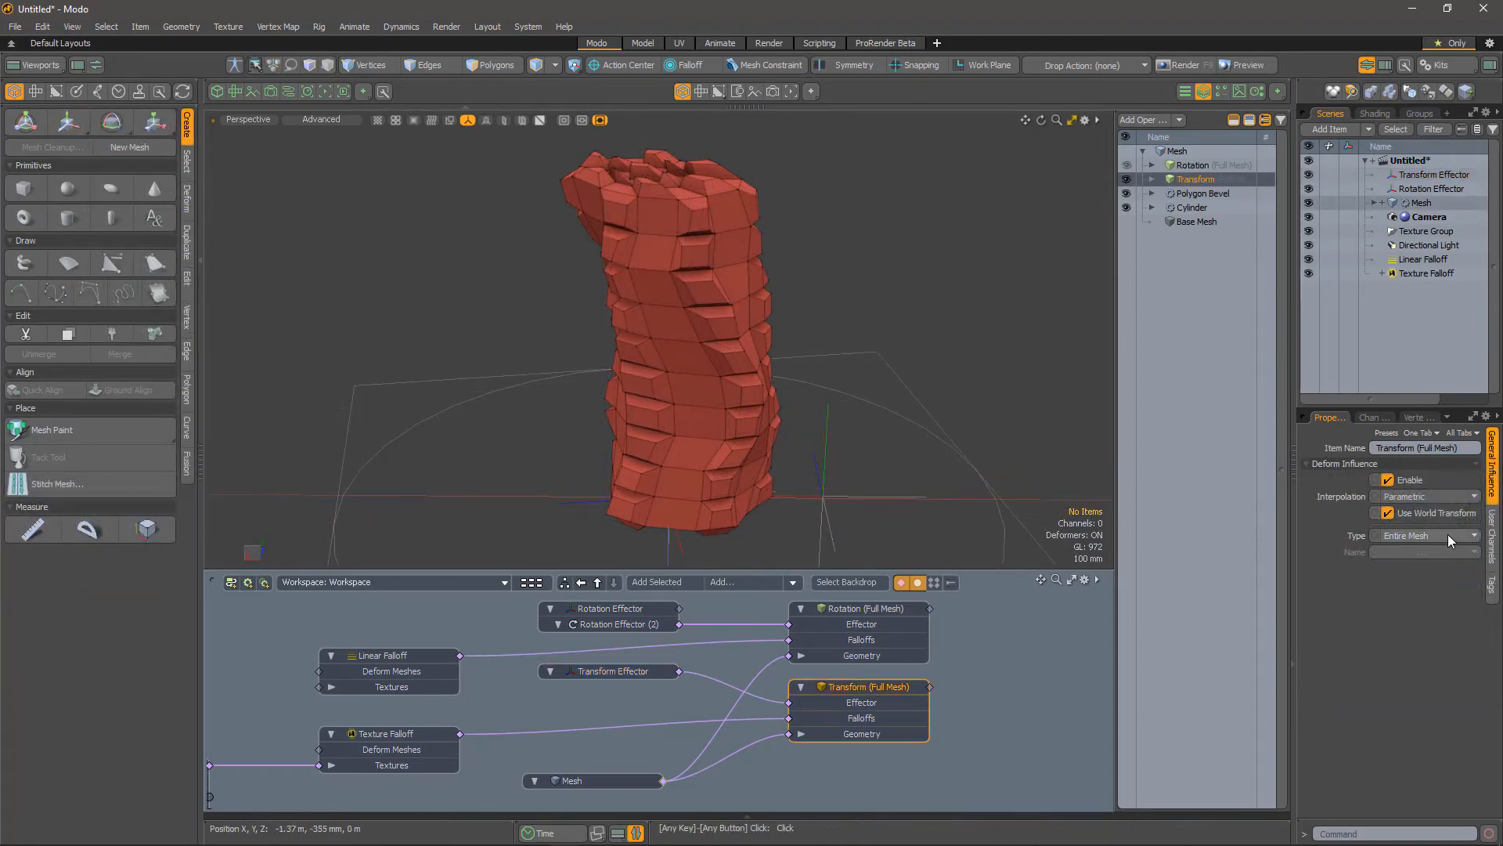
# Select the vertices in the cylinder's middle band and store them with an Assign Selection Set operation as vertex set X
pyautogui.click(1449, 534)
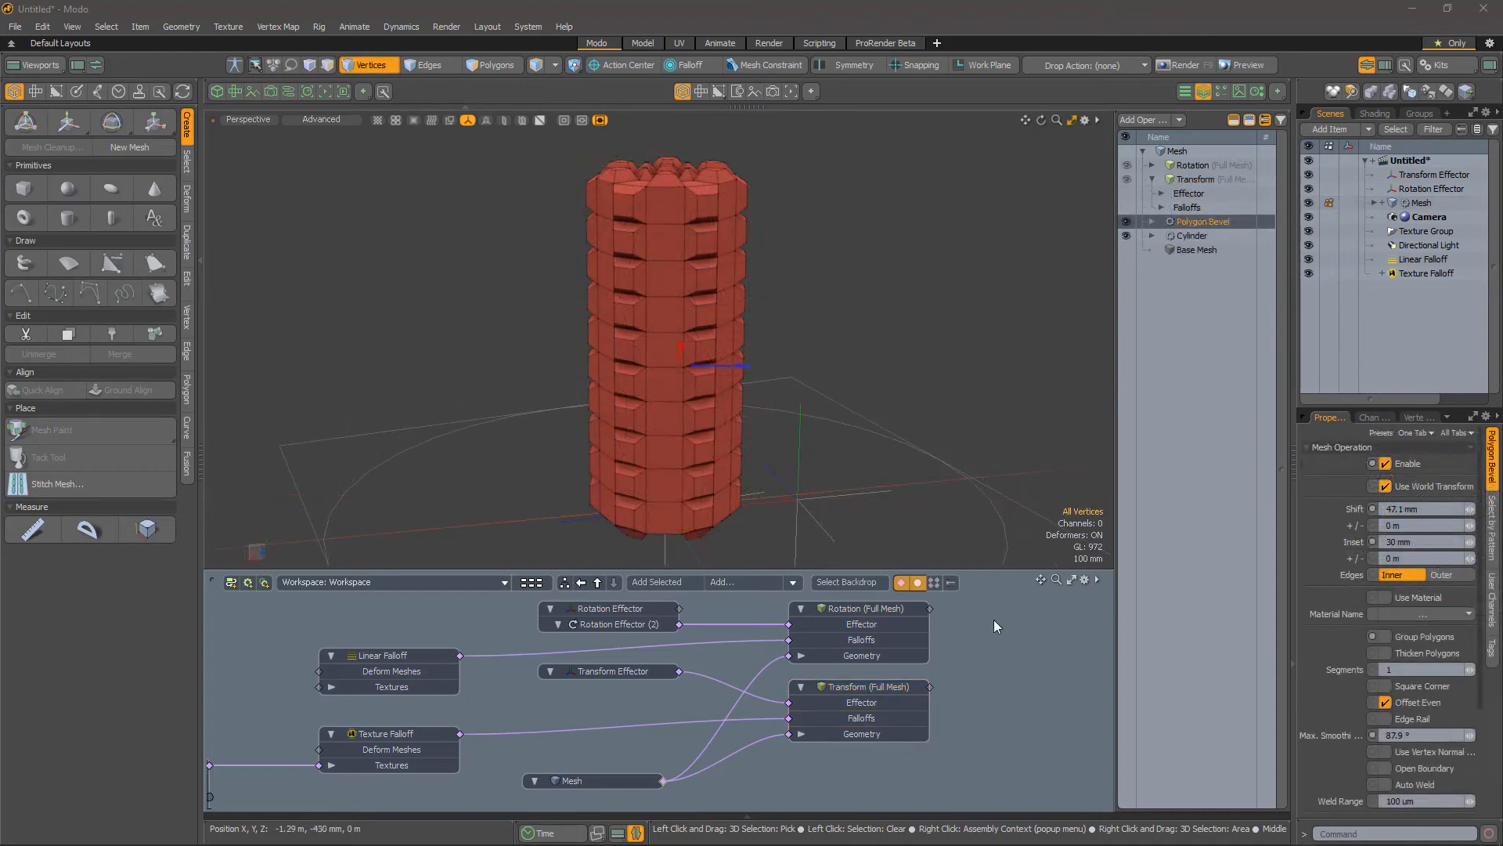
pyautogui.moveTo(794, 326)
pyautogui.mouseDown(button='right')
pyautogui.moveTo(673, 302)
pyautogui.moveTo(537, 333)
pyautogui.moveTo(684, 428)
pyautogui.moveTo(795, 328)
pyautogui.mouseUp(button='right')
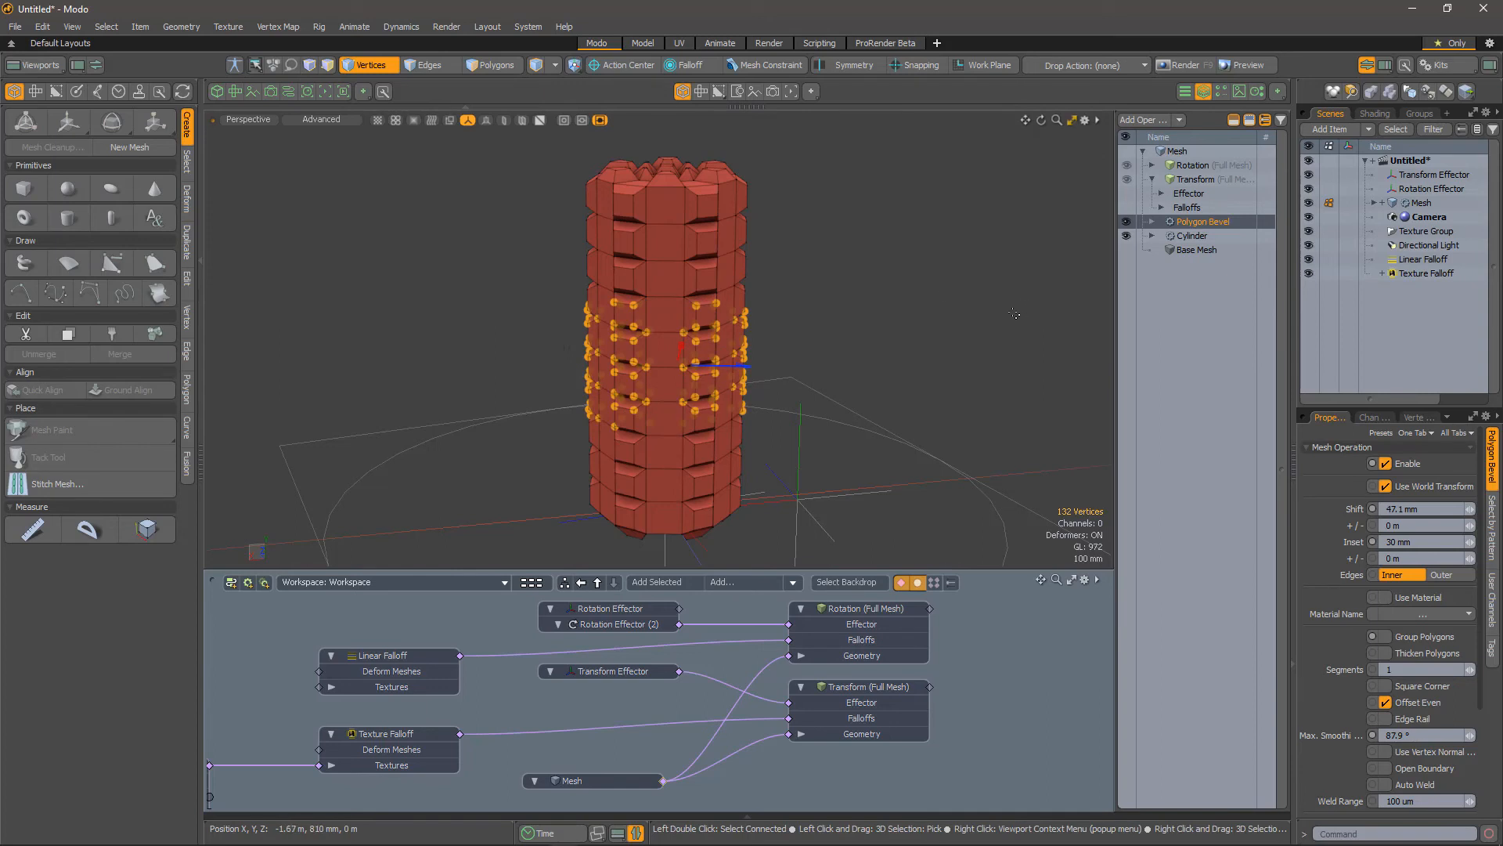
pyautogui.click(1139, 123)
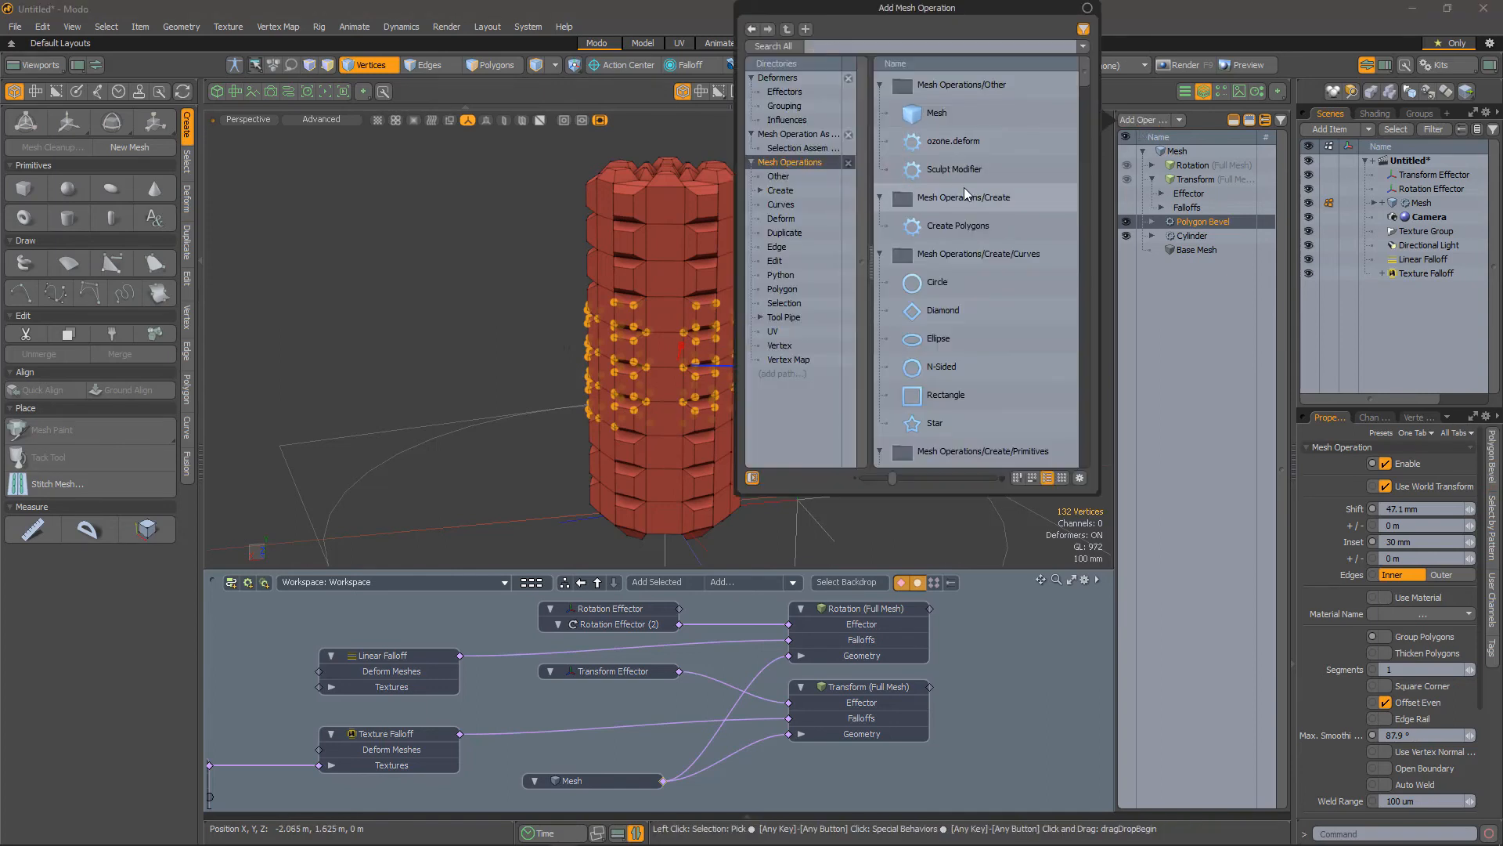
pyautogui.write('sele')
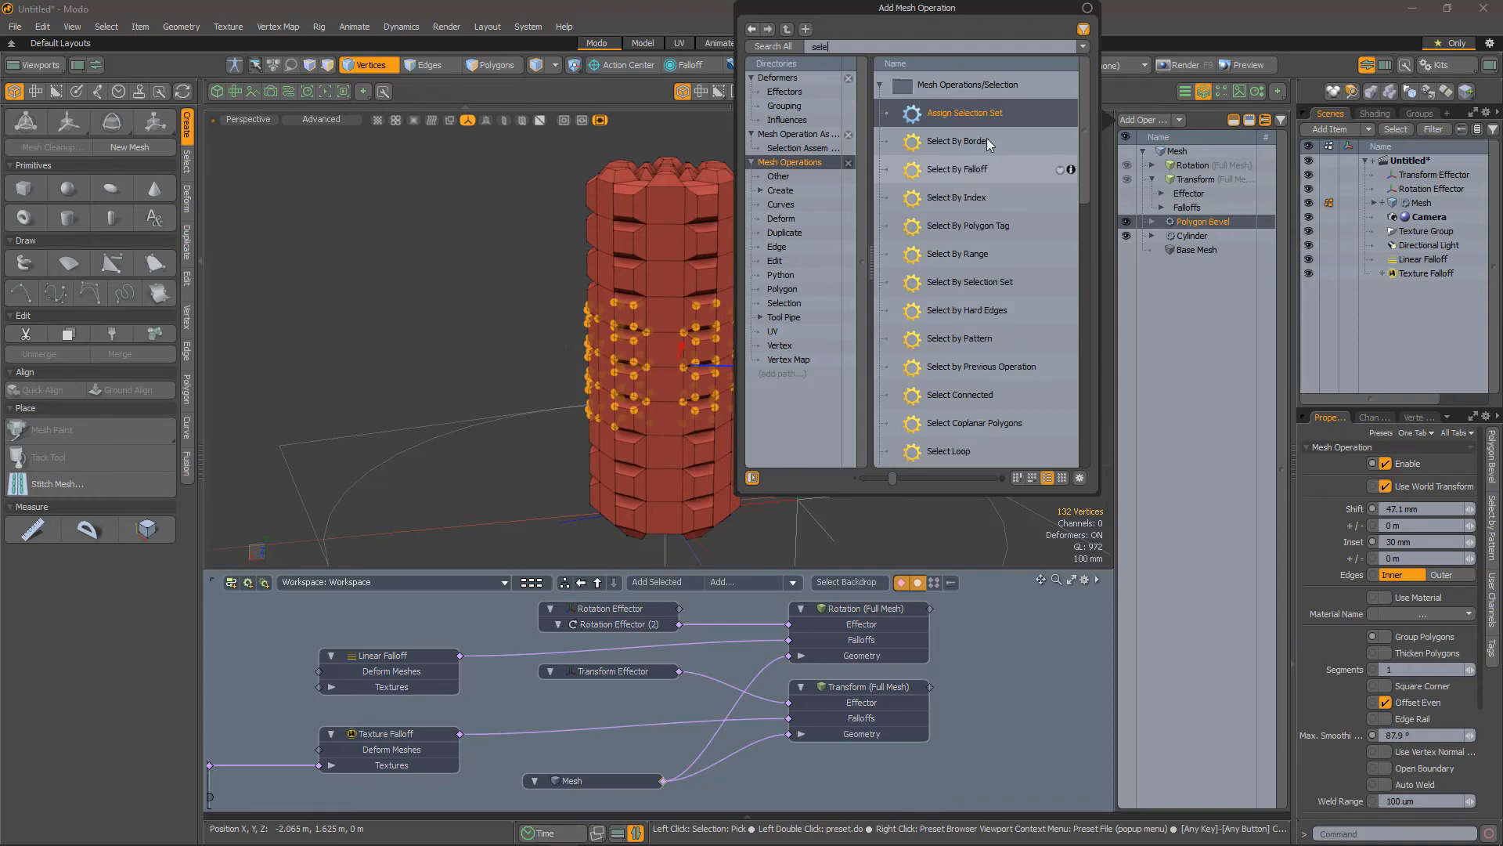
pyautogui.doubleClick(961, 114)
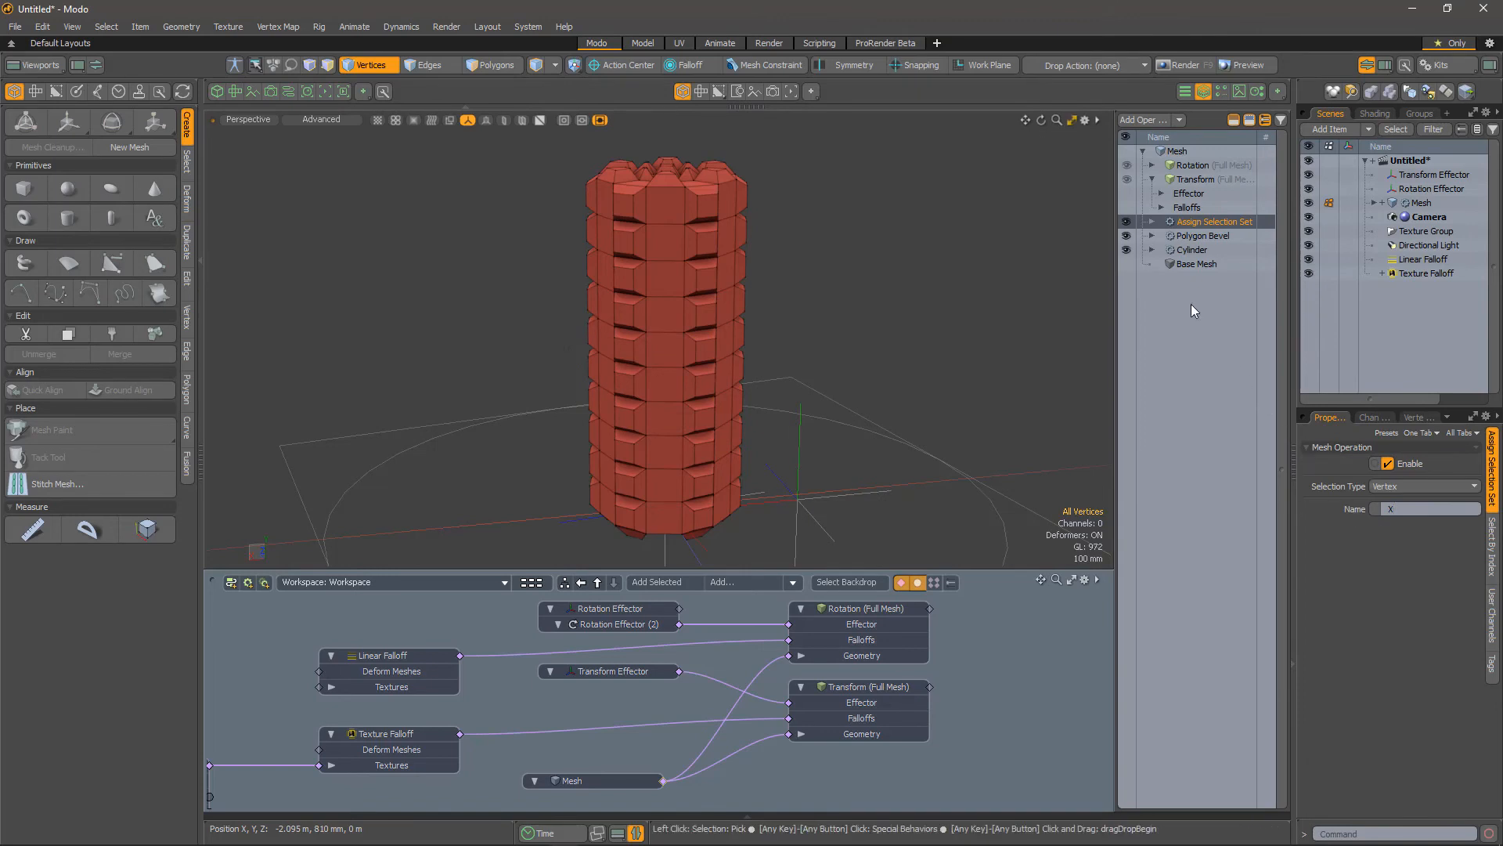
# Limit the Transform deformer to the Vertex Selection Set type using set X
pyautogui.click(1194, 180)
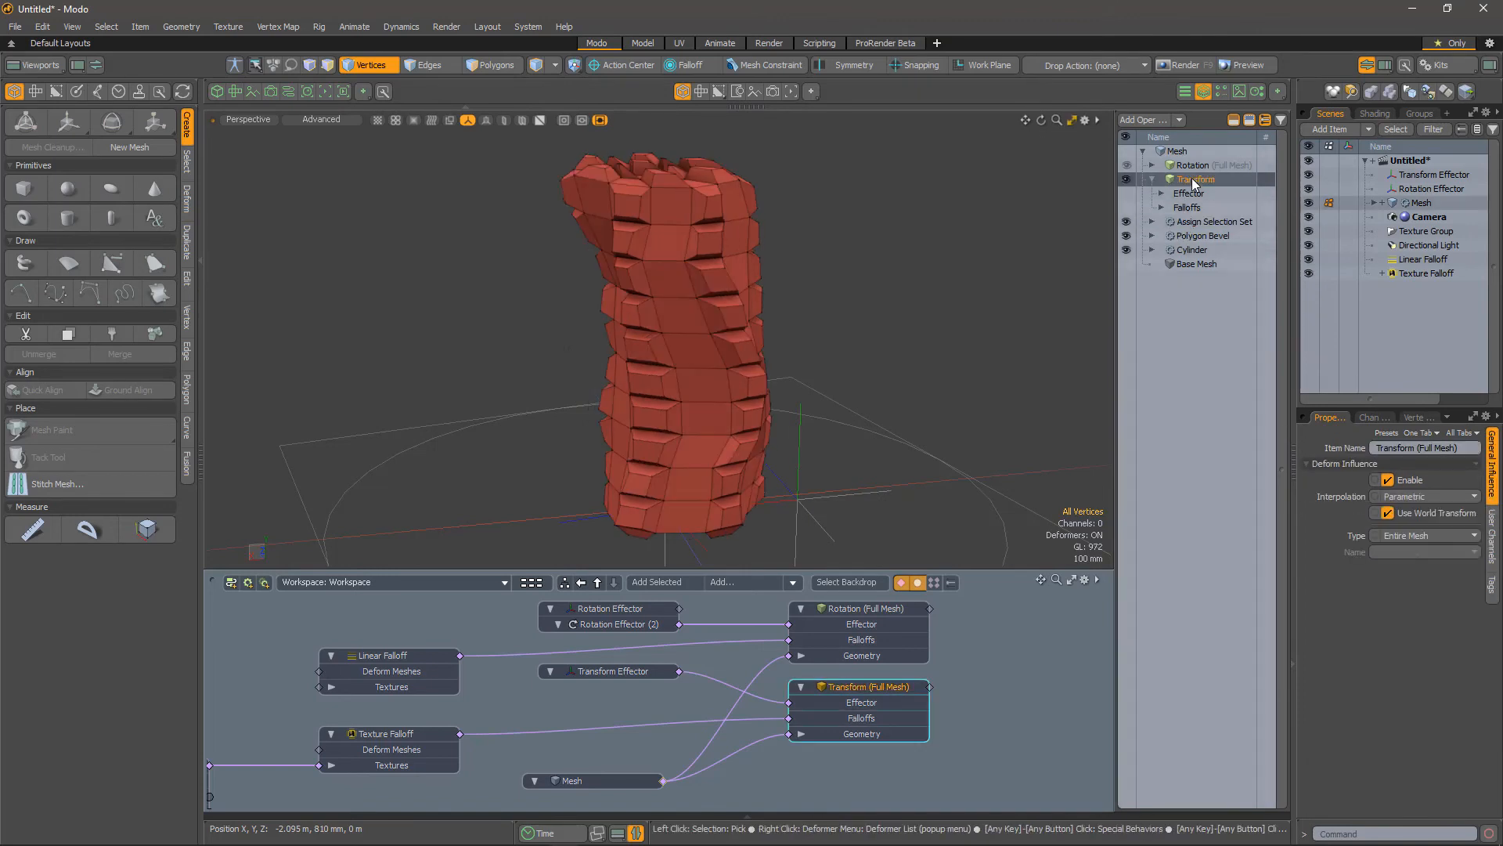
pyautogui.click(1422, 534)
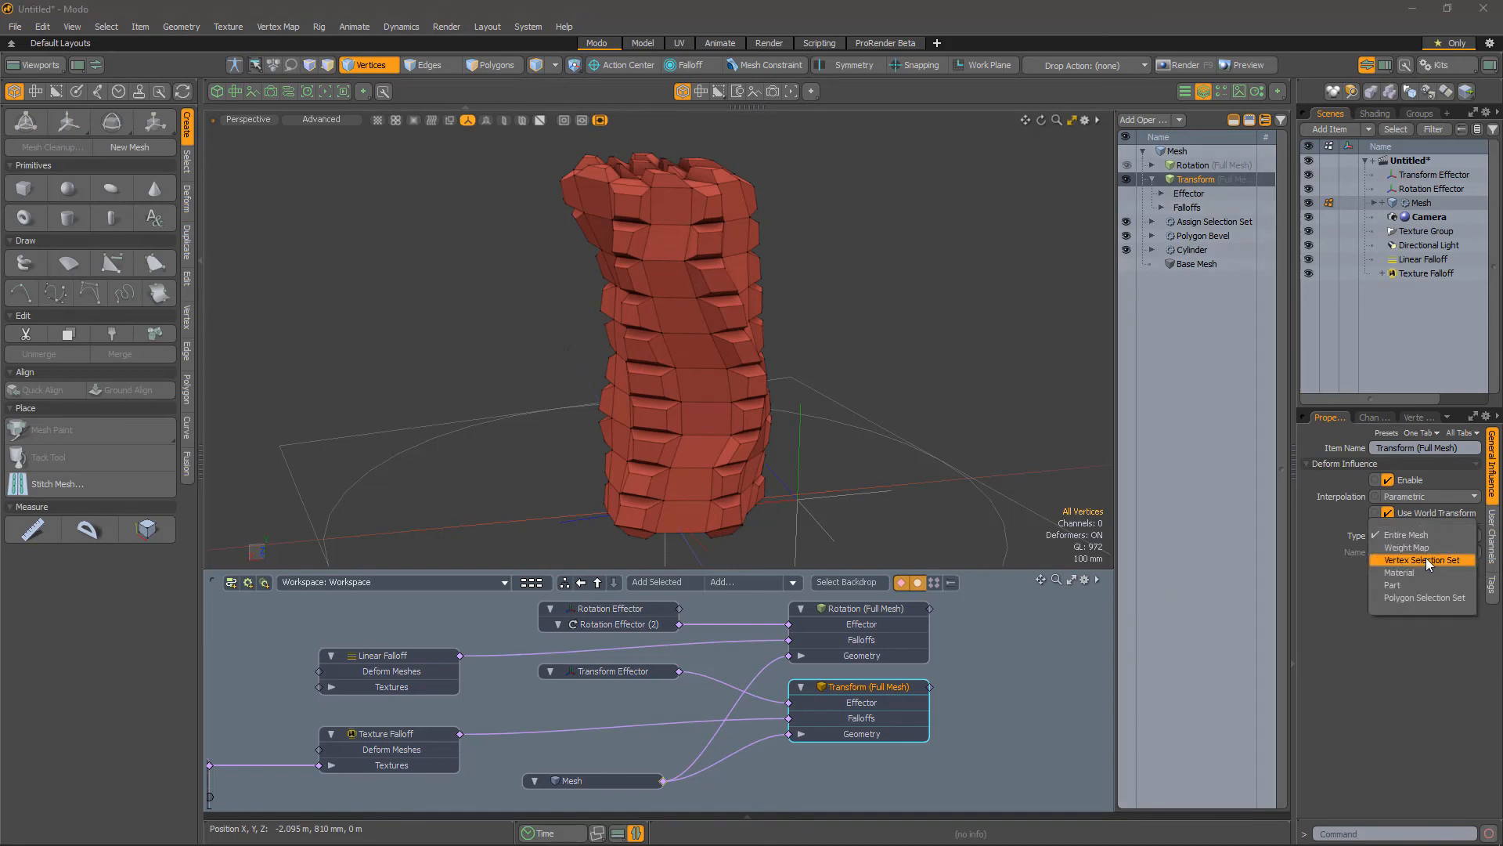
pyautogui.click(1425, 558)
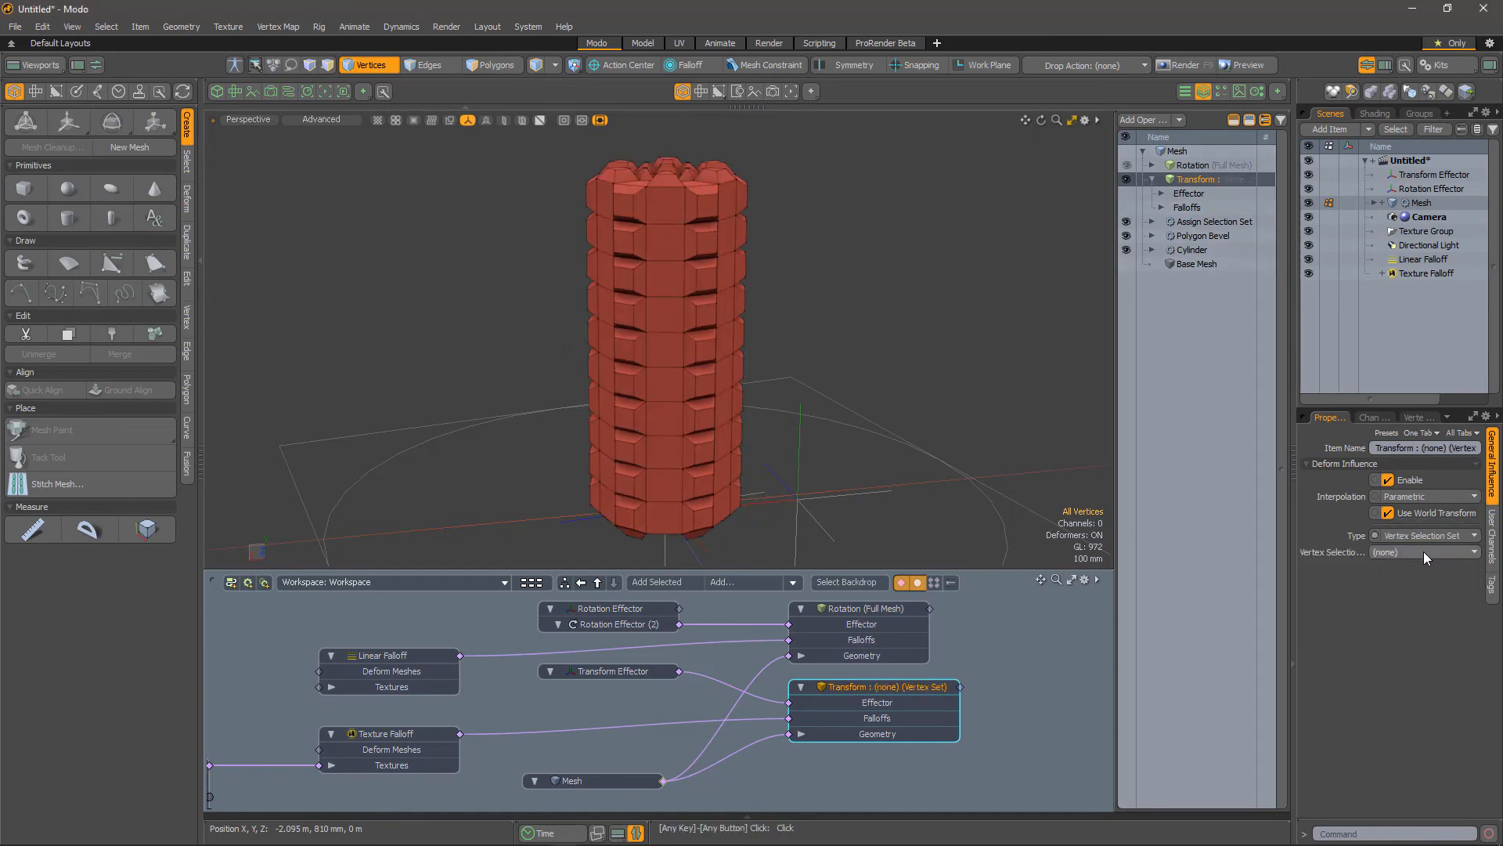
pyautogui.click(1423, 551)
pyautogui.click(1422, 566)
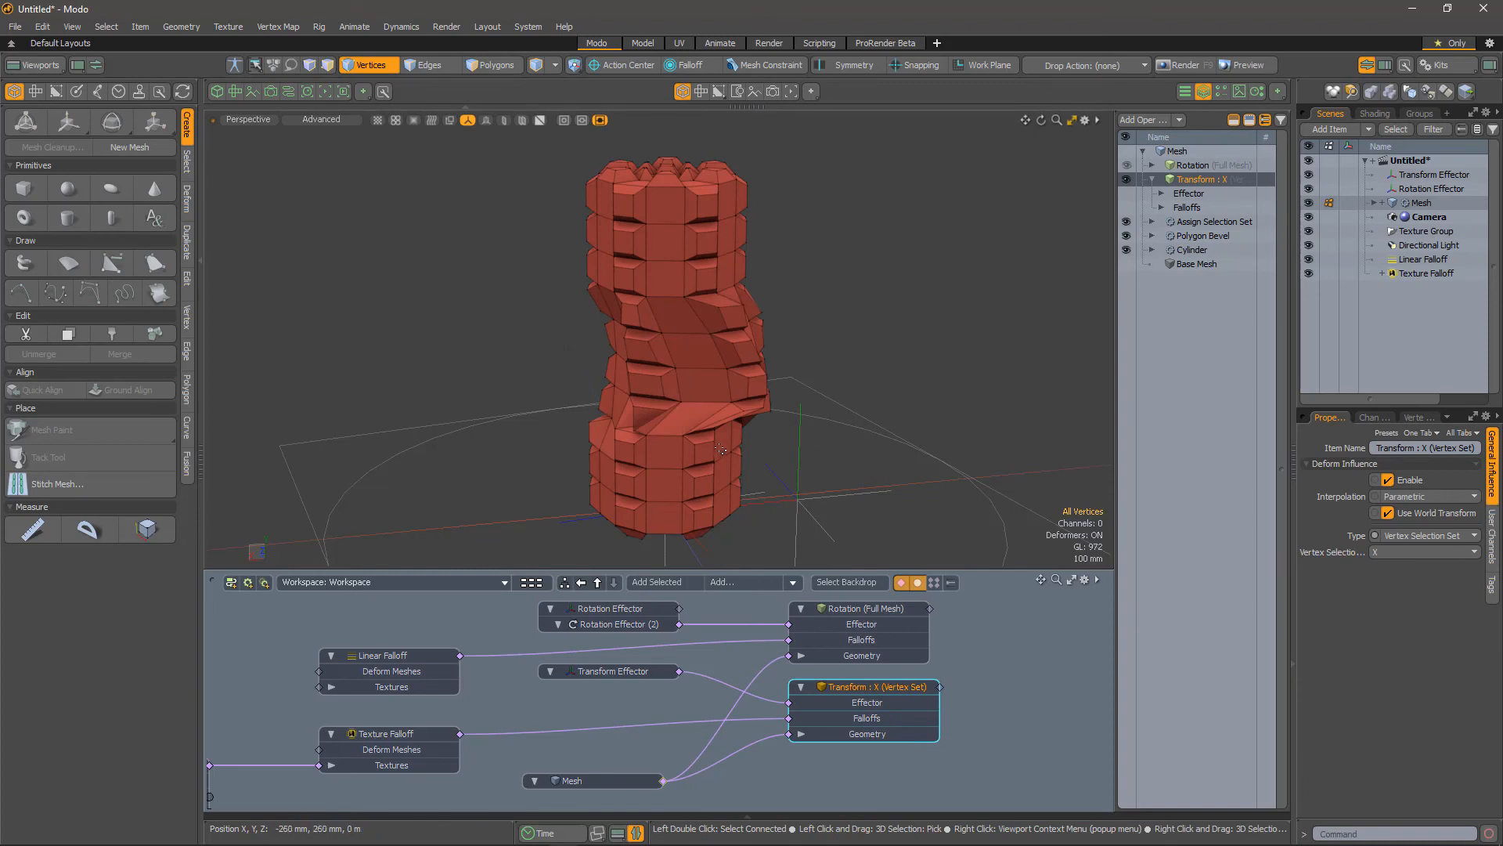
pyautogui.keyDown('alt'); pyautogui.moveTo(698, 444); pyautogui.dragTo(877, 404); pyautogui.keyUp('alt')
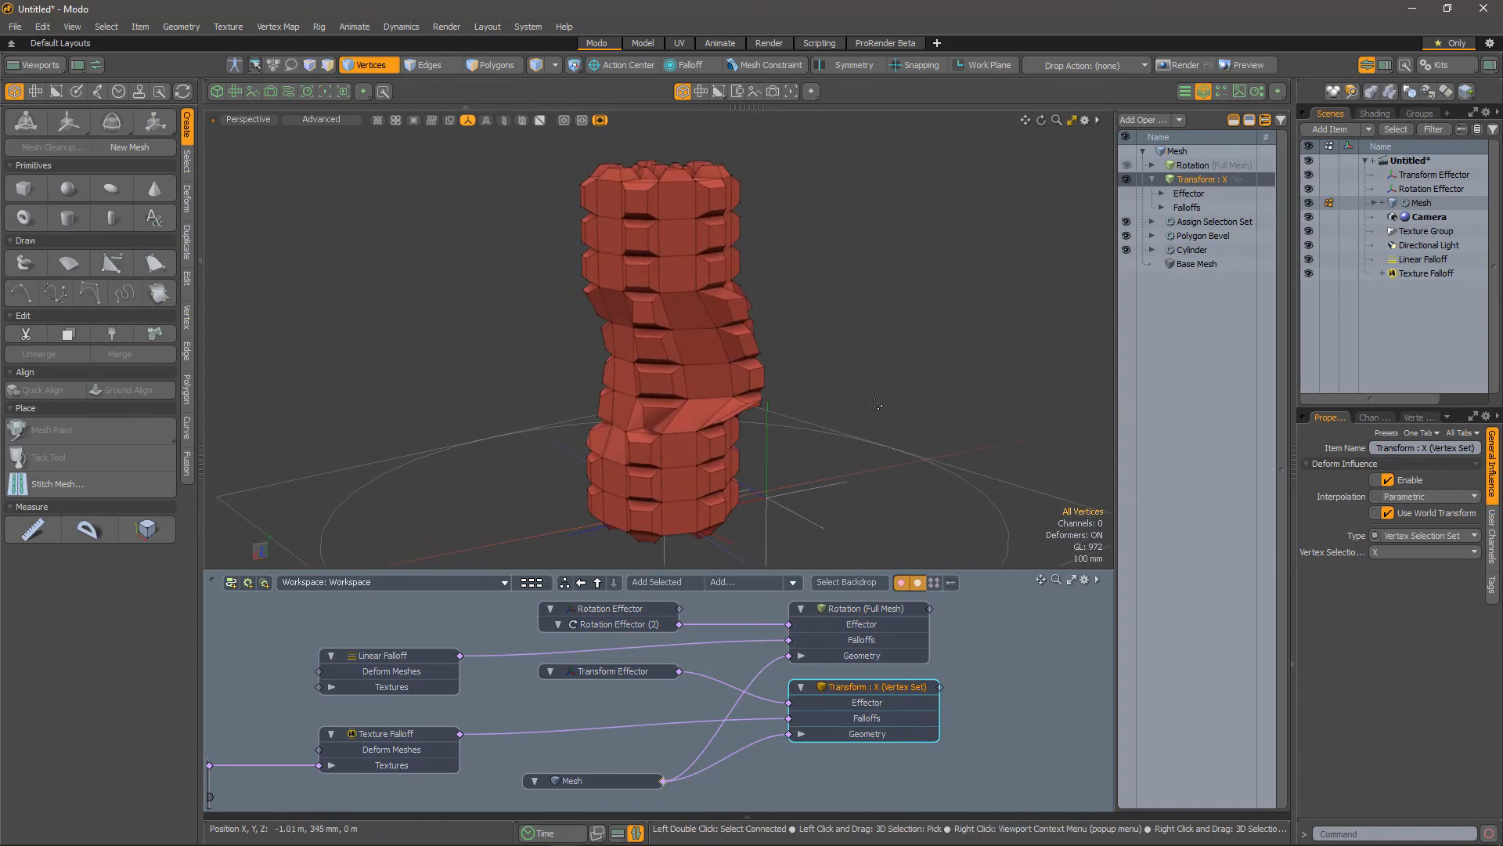